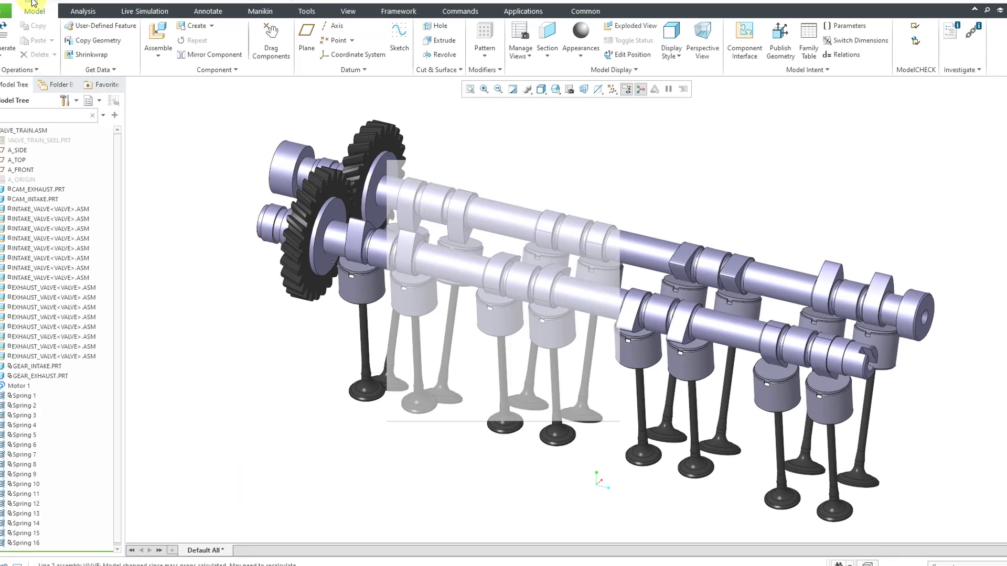
Step: Create a new solid part named structure_frame using the default template
left_click(32, 3)
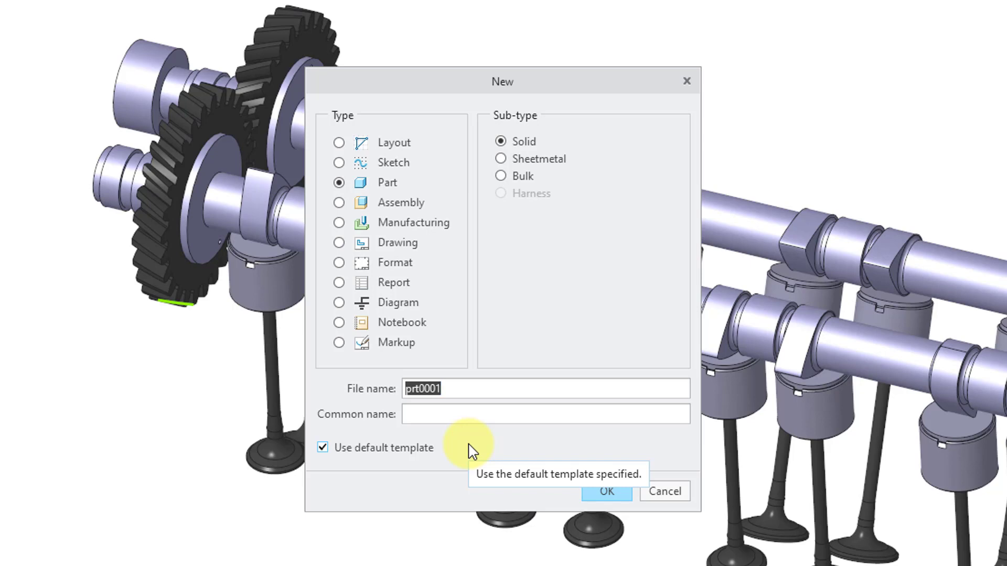
type("structu")
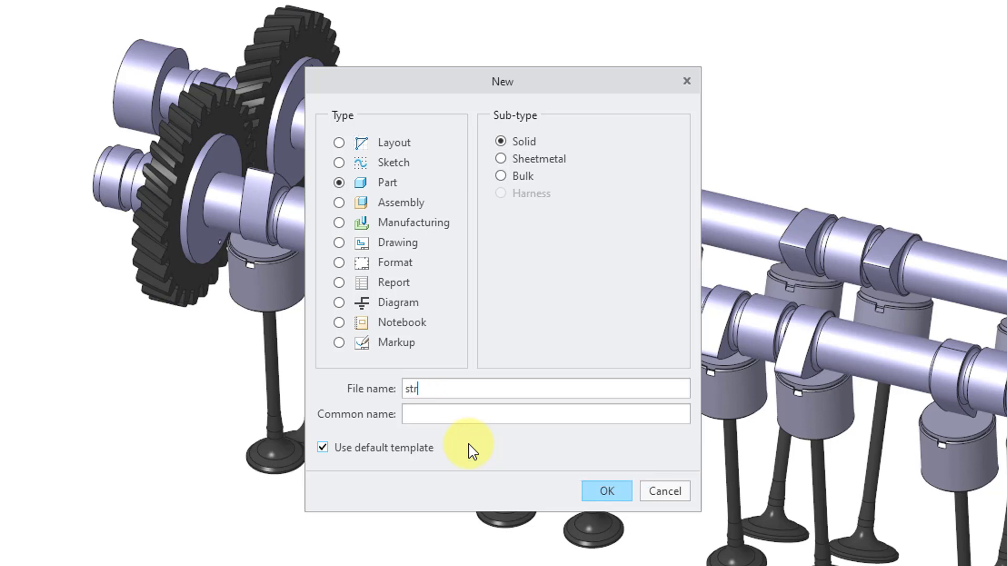
type("re_frame")
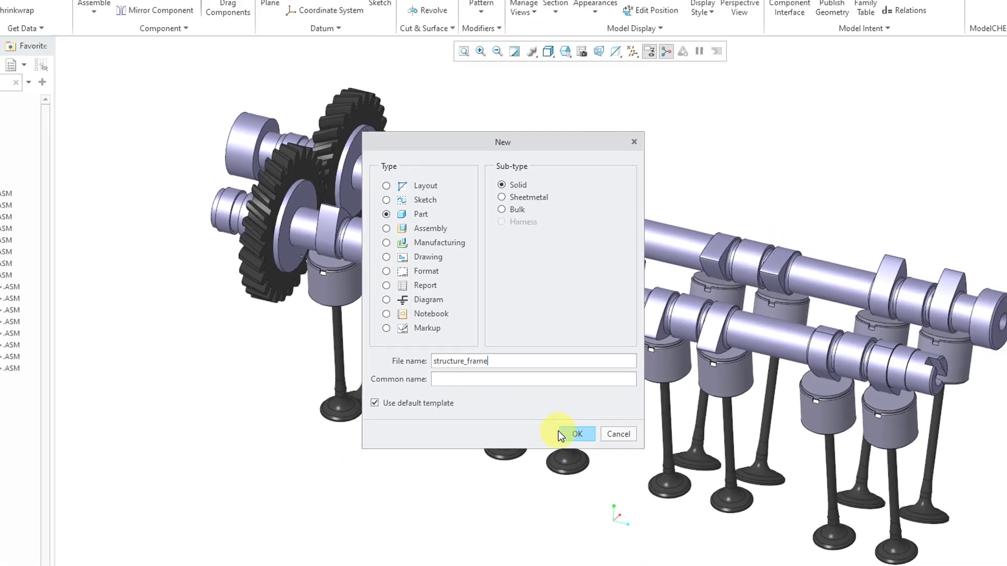
left_click(577, 435)
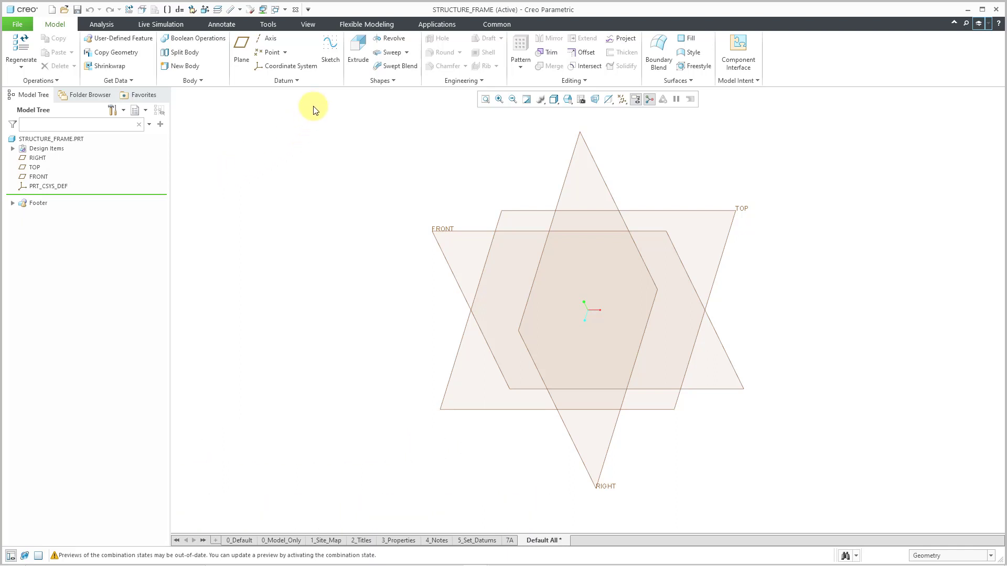
Step: Start Sketch 1 on the FRONT datum plane with RIGHT as the orientation reference
left_click(326, 63)
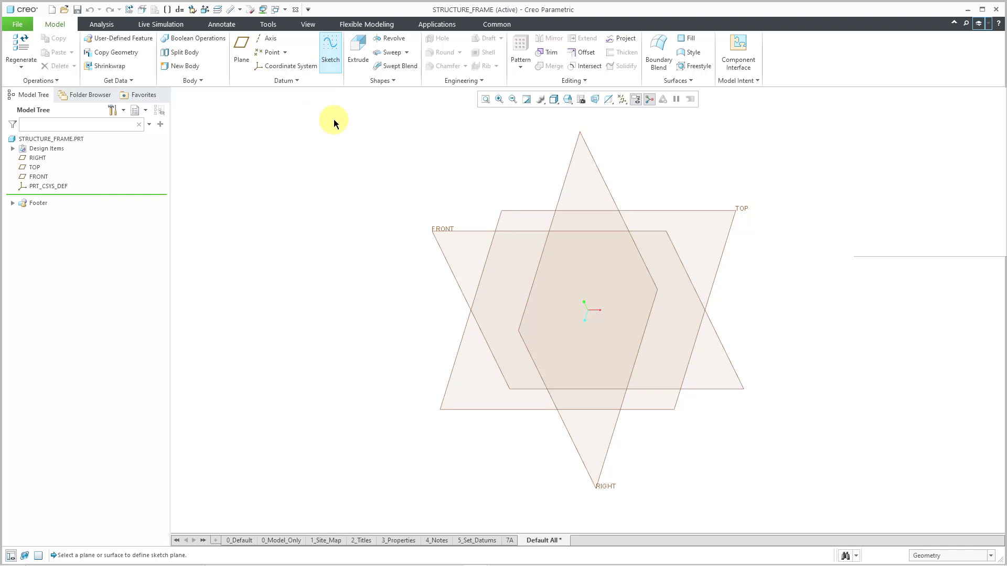
left_click(443, 232)
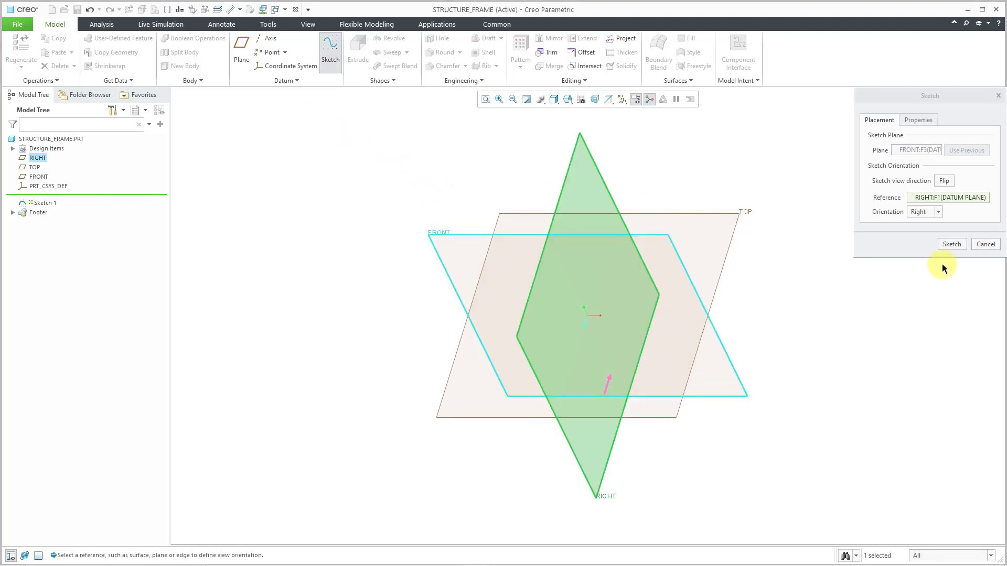
left_click(952, 244)
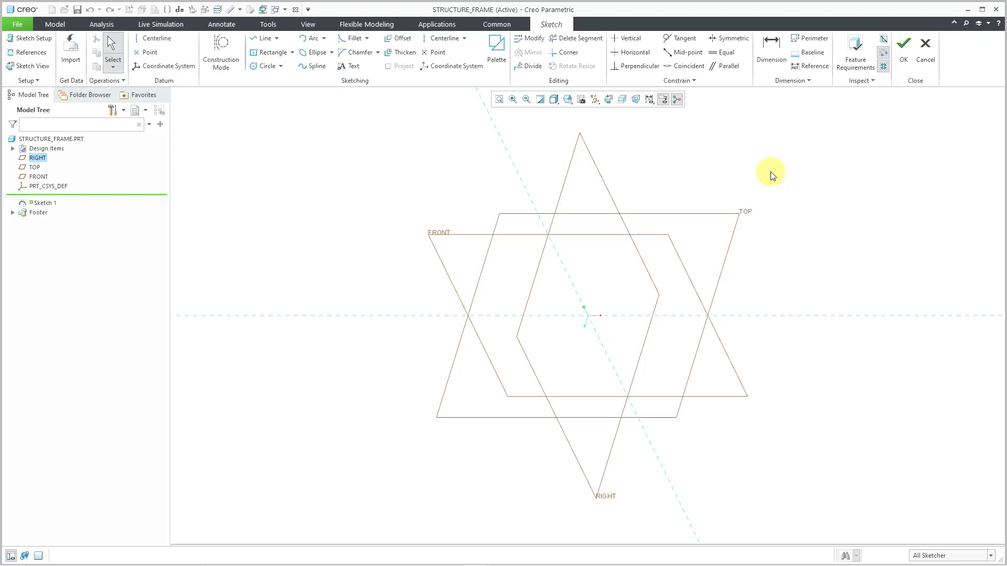
Step: Draw a corner rectangle from the origin and dimension it 320 by 480
left_click(294, 54)
left_click(292, 65)
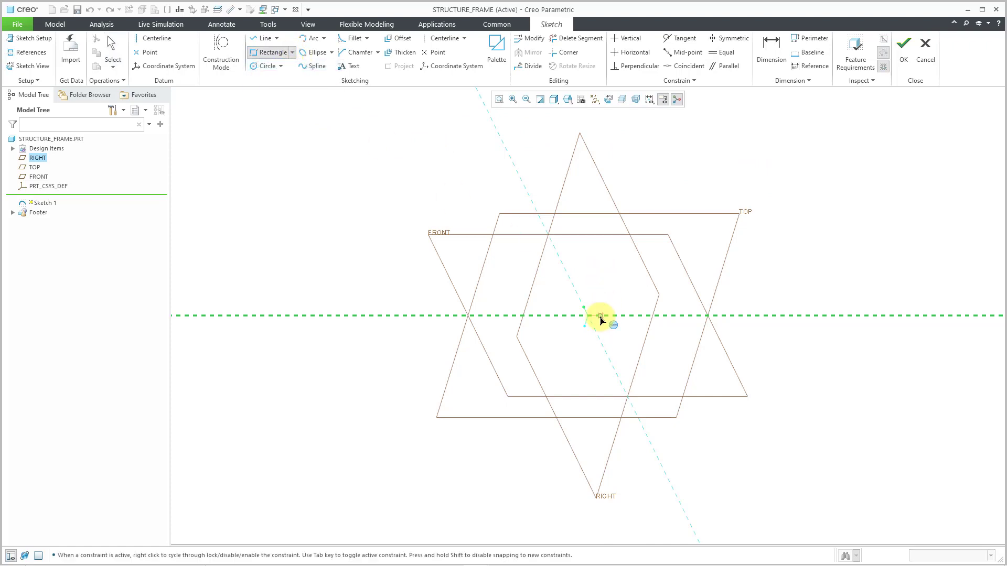
left_click(599, 317)
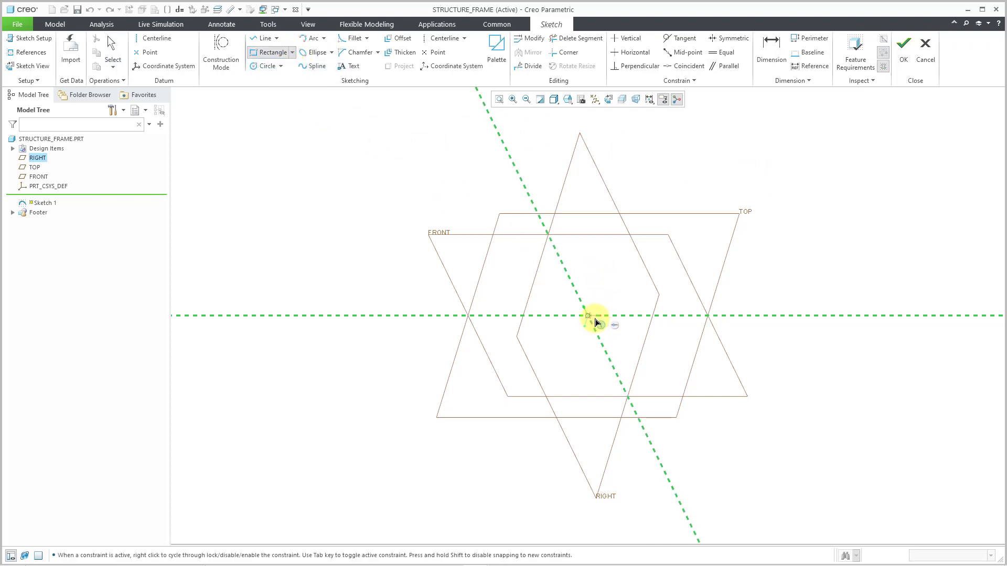
left_click(767, 216)
middle_click(826, 213)
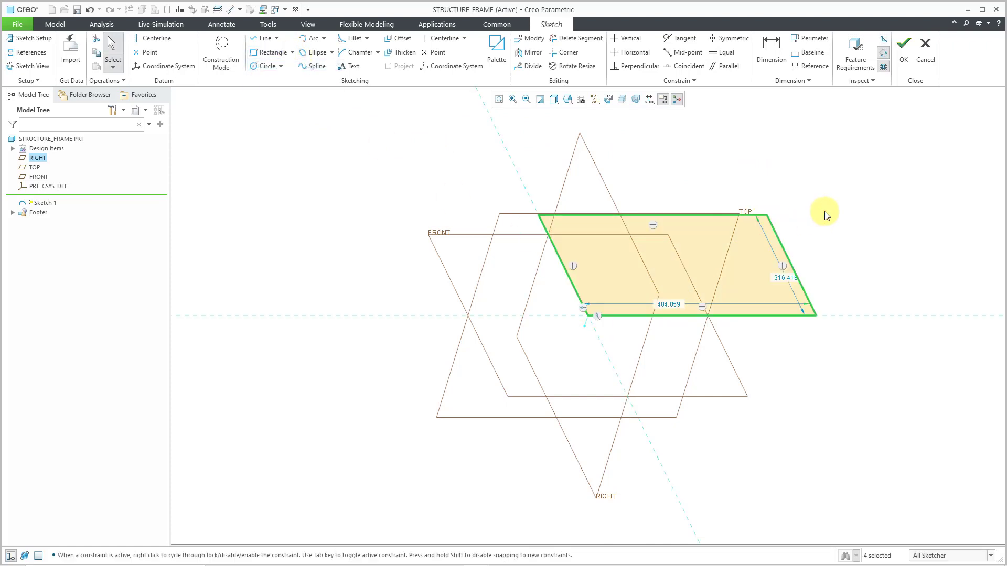
double_click(787, 278)
type("320")
key("Return")
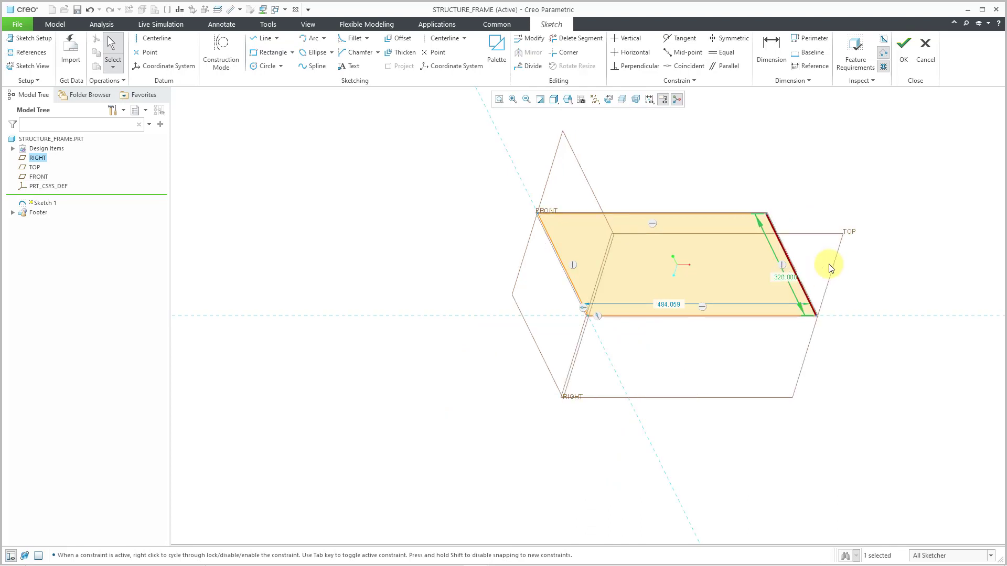
double_click(666, 306)
type("480")
key("Return")
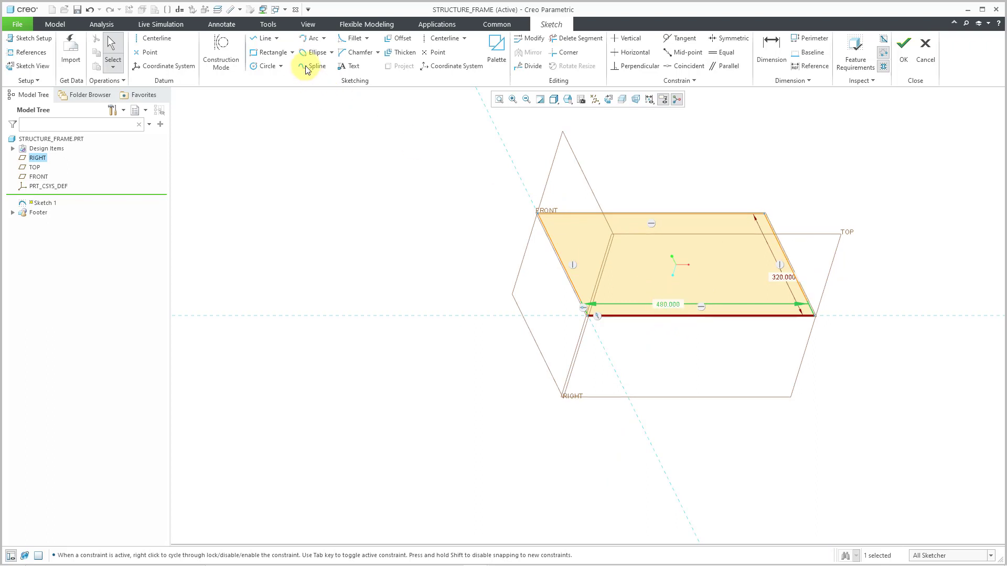
Step: Add a triangle on the rectangle's left with its sloped side at 120 degrees
left_click(265, 38)
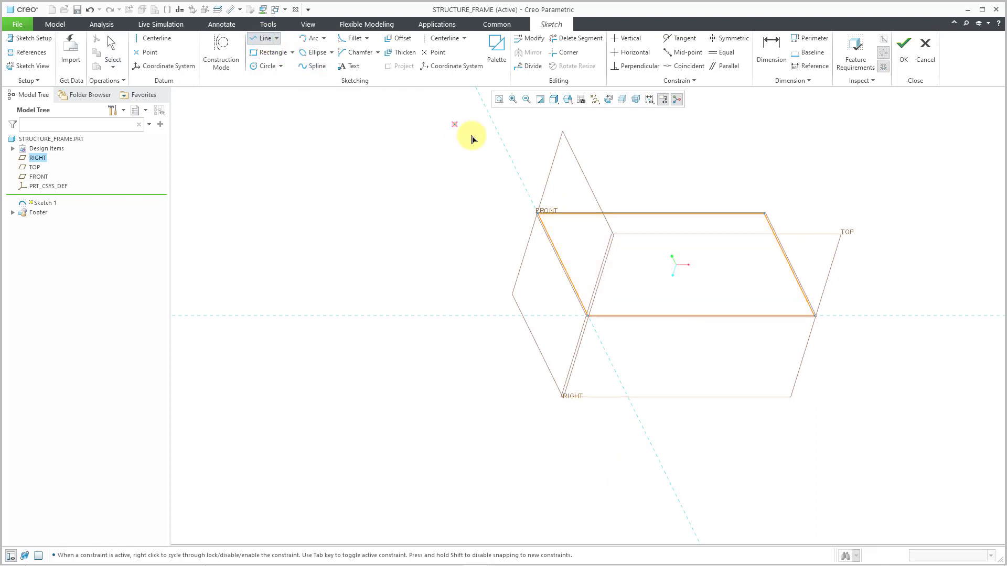
left_click(538, 215)
left_click(487, 315)
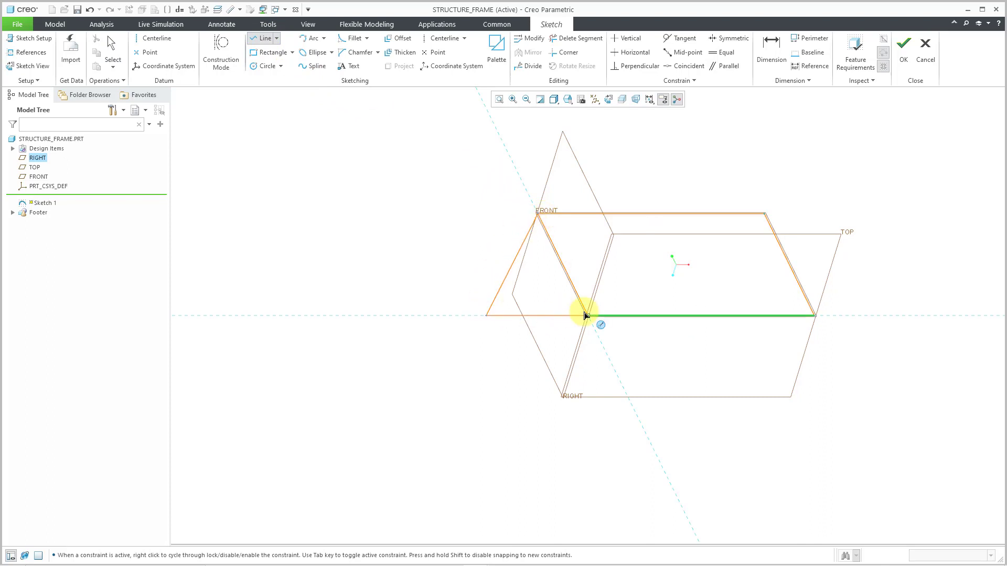
left_click(588, 315)
middle_click(575, 375)
middle_click(622, 353)
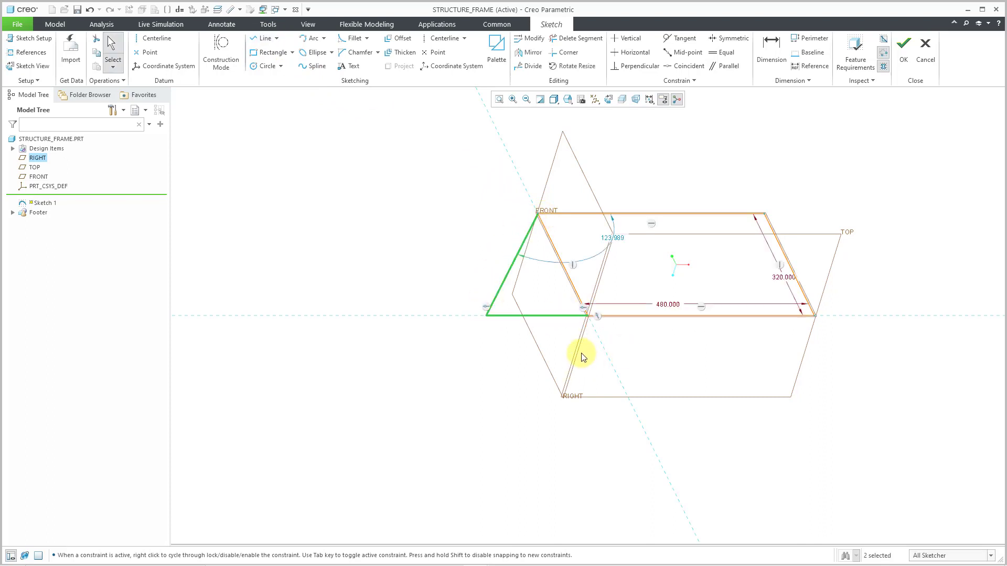
double_click(608, 238)
type("120")
key("Return")
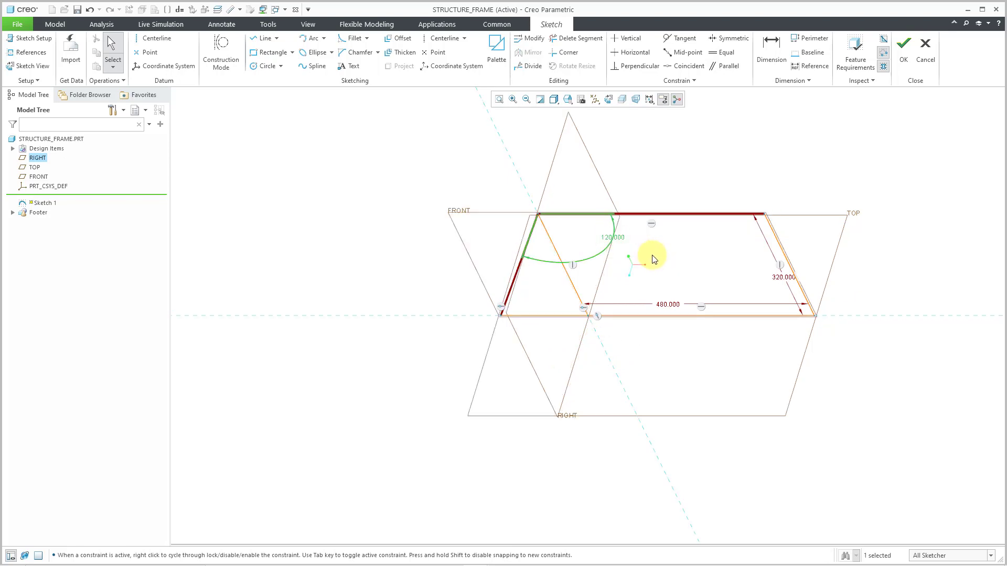
left_click(687, 169)
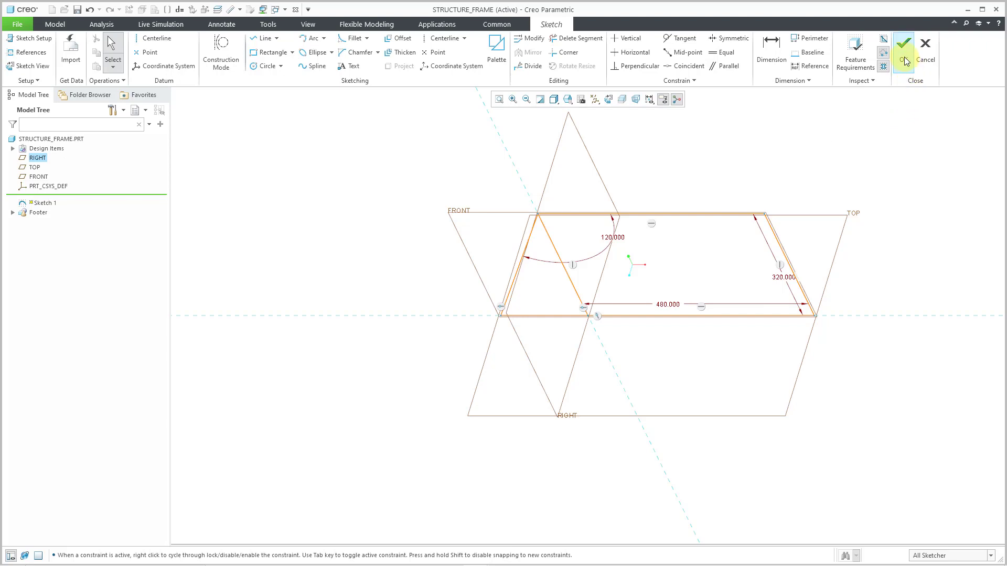
Step: Complete Sketch 1 and switch off Plane Display in the datum display filter
right_click(804, 151)
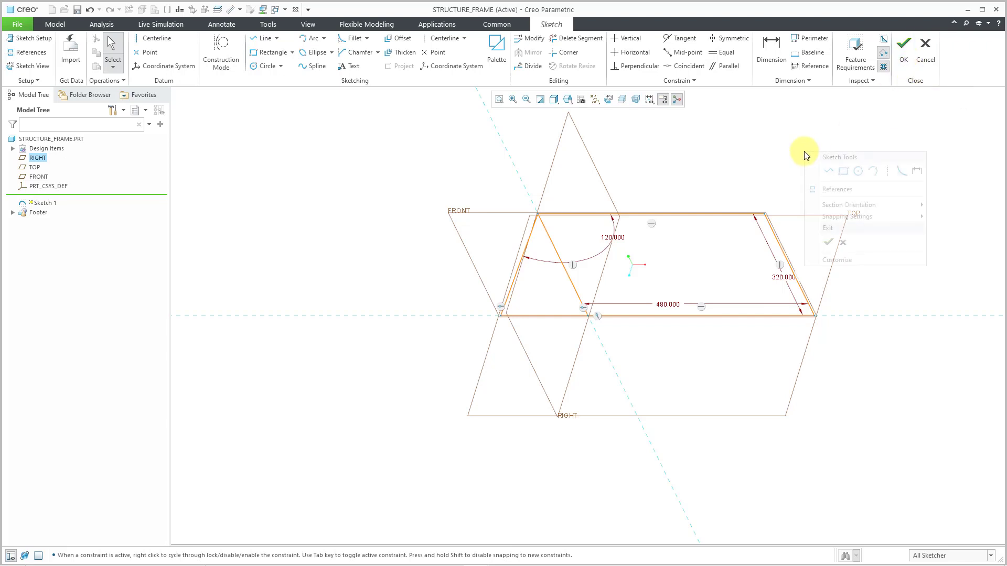
left_click(832, 243)
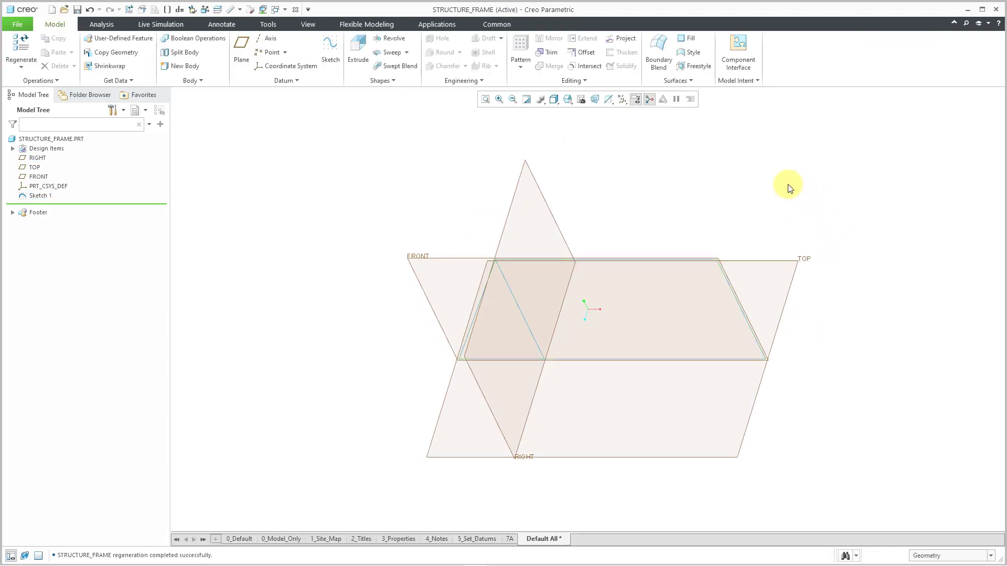
left_click(622, 99)
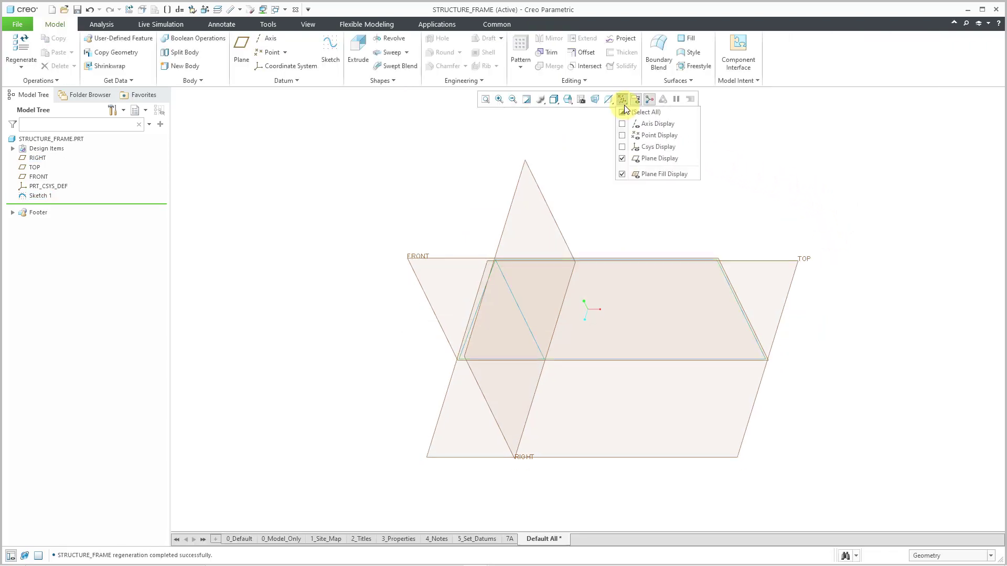
left_click(649, 159)
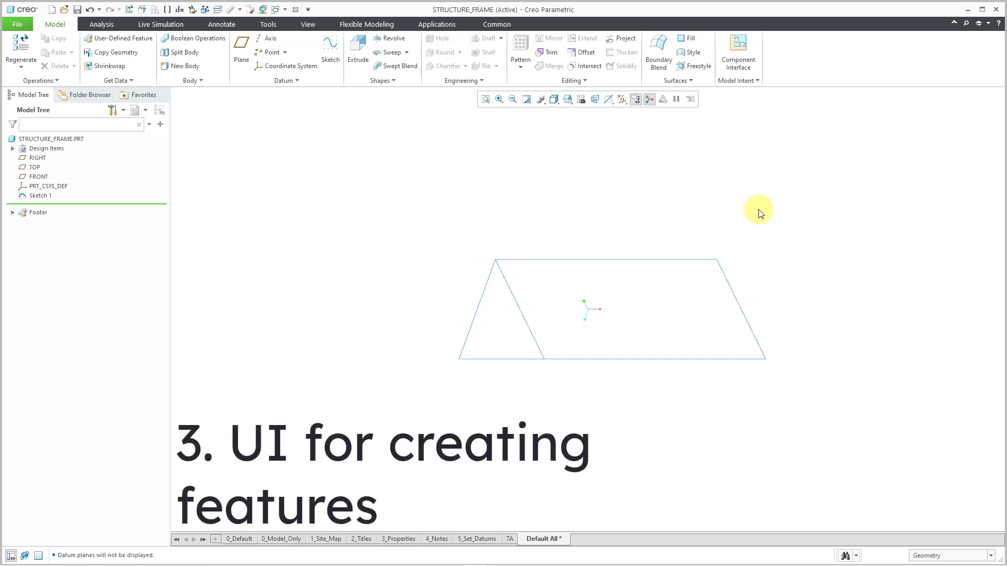
Step: Start Sweep 1 and review its Options, Tangency, Body Options and Properties tabs before References
left_click(392, 53)
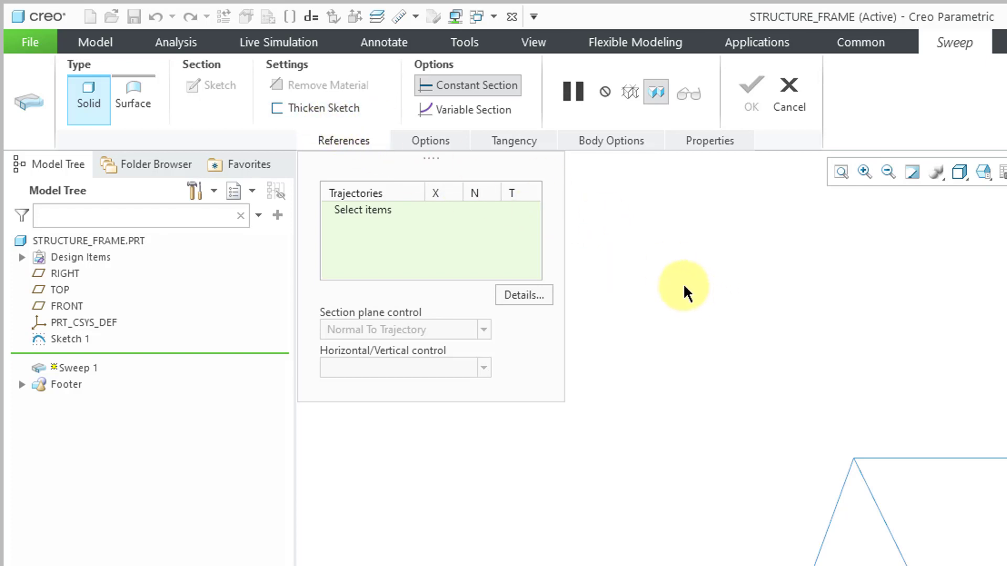
left_click(435, 144)
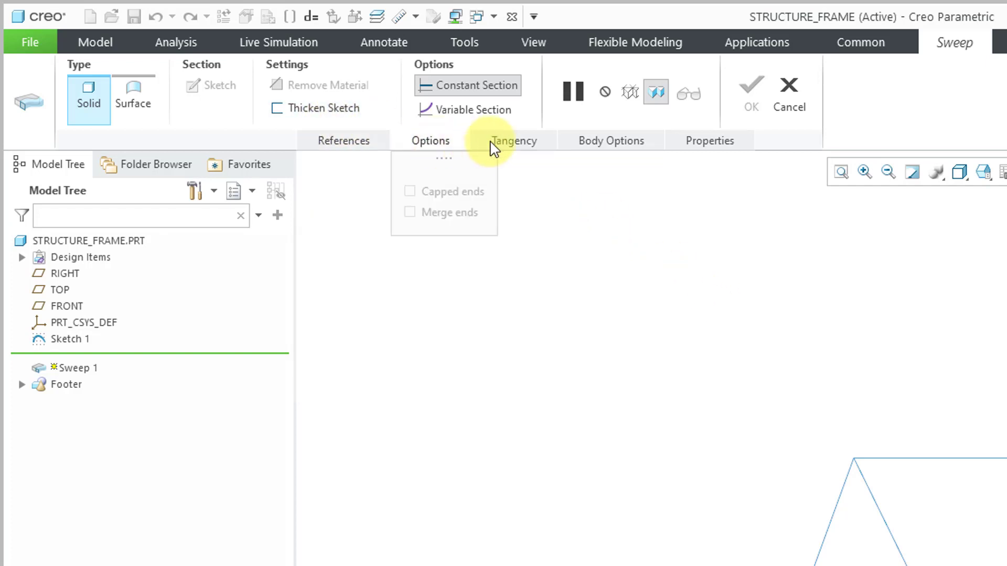
left_click(521, 144)
left_click(594, 145)
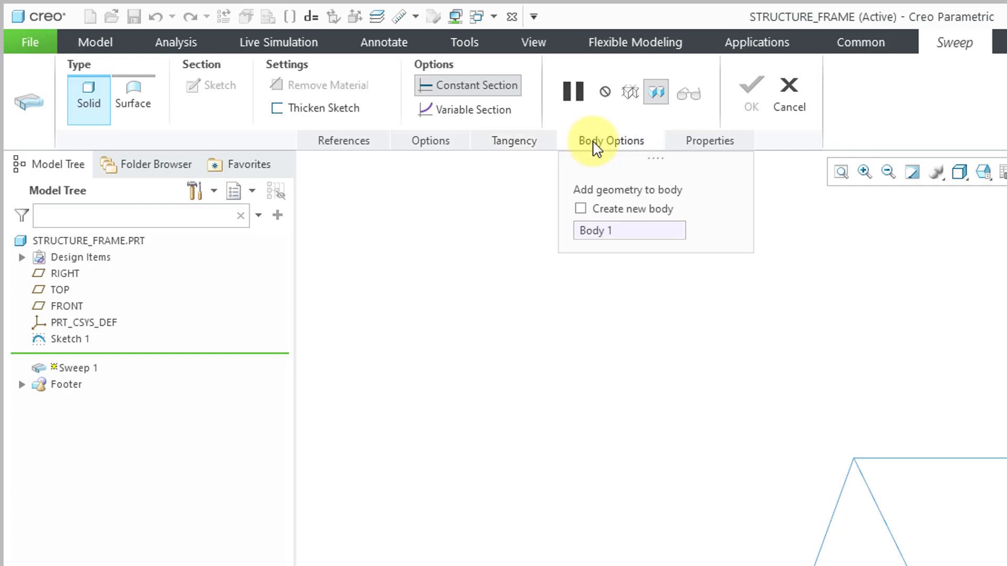
left_click(686, 147)
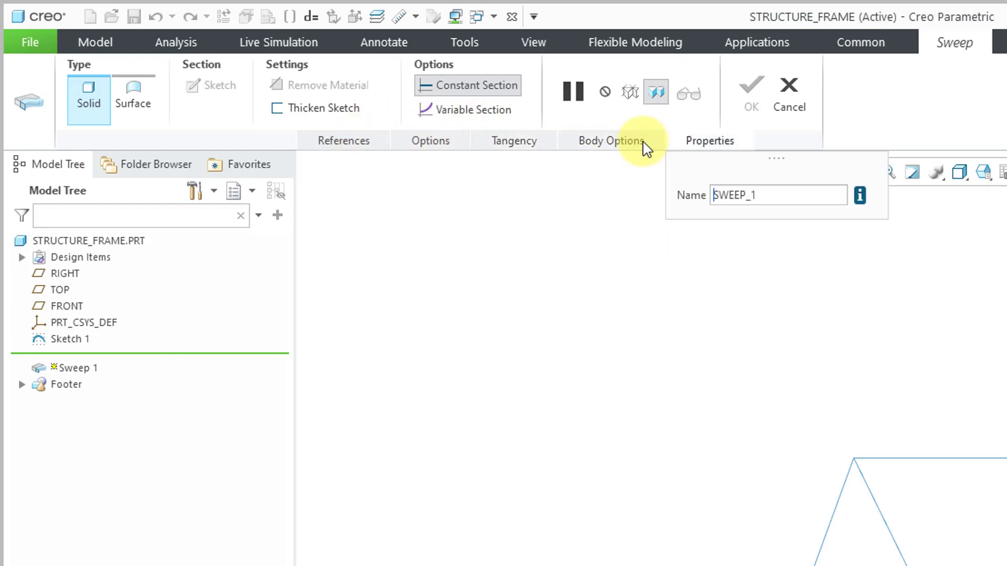
left_click(348, 145)
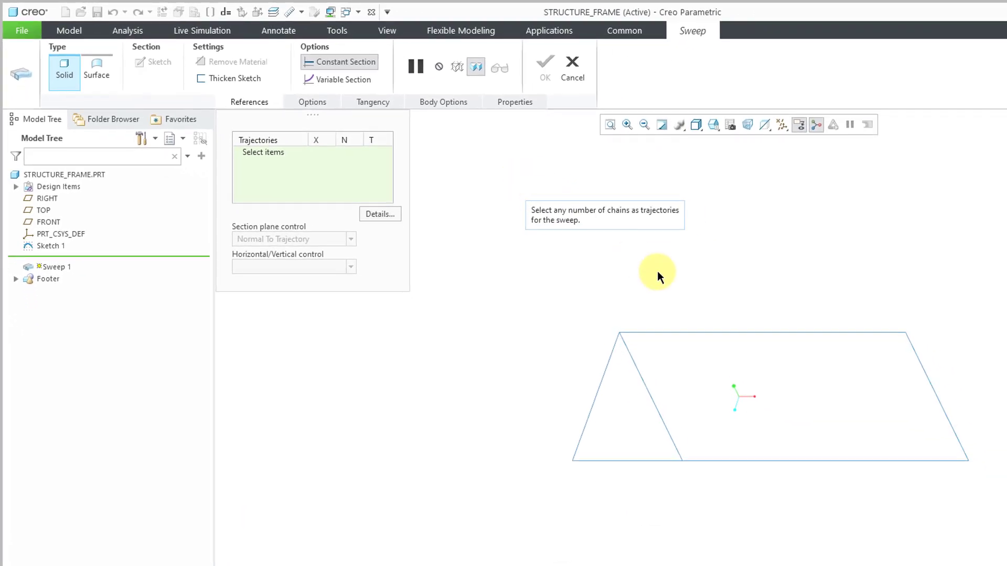
Step: Use the Sketch 1 chain as Sweep 1's trajectory, make it a surface, and open its section sketch
left_click(649, 397)
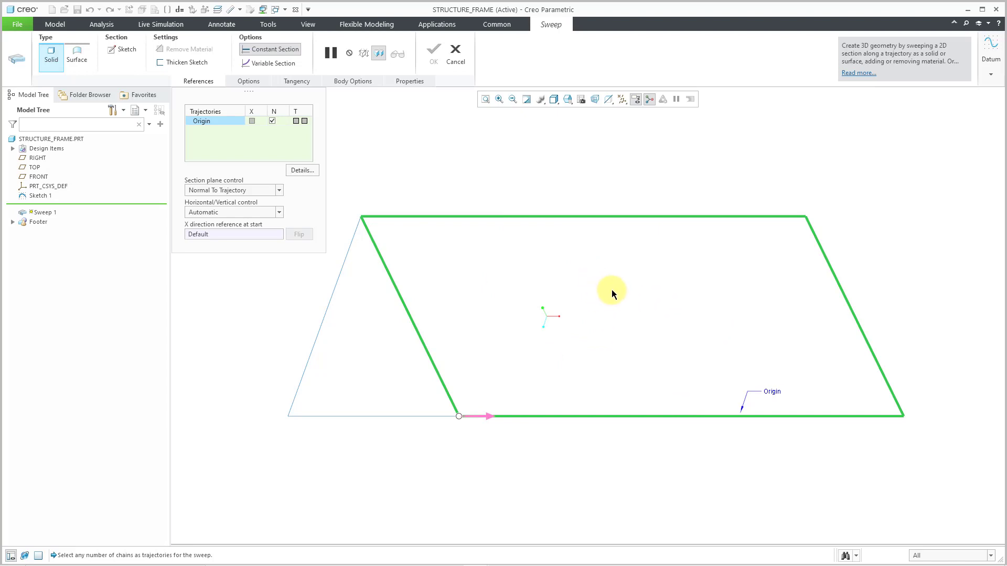
right_click(606, 288)
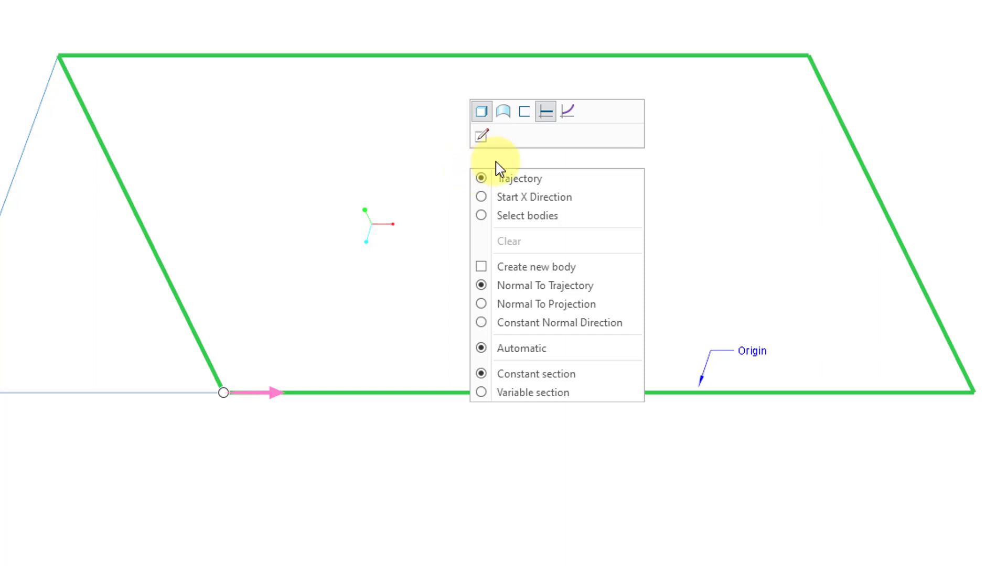
left_click(500, 113)
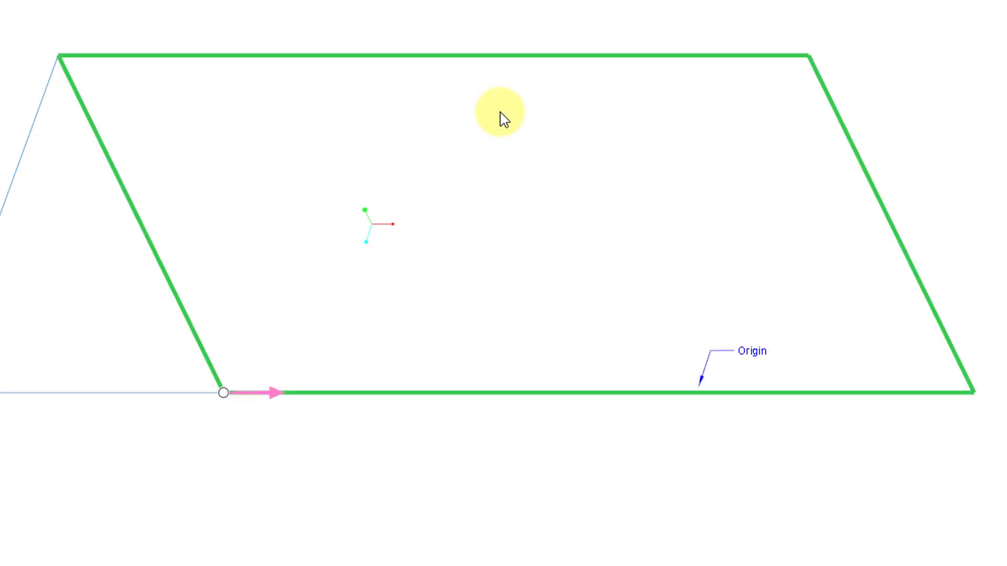
right_click(501, 113)
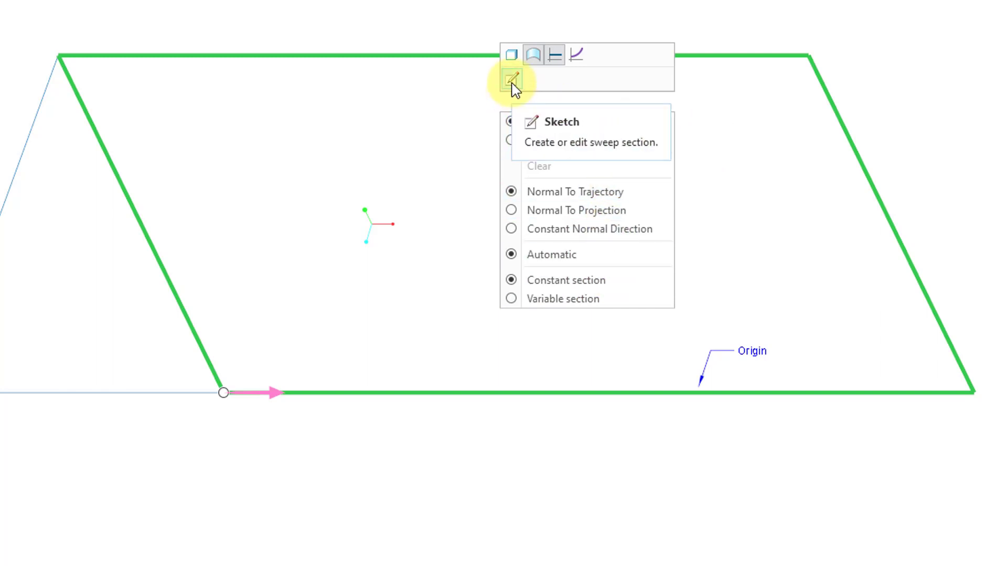
left_click(629, 232)
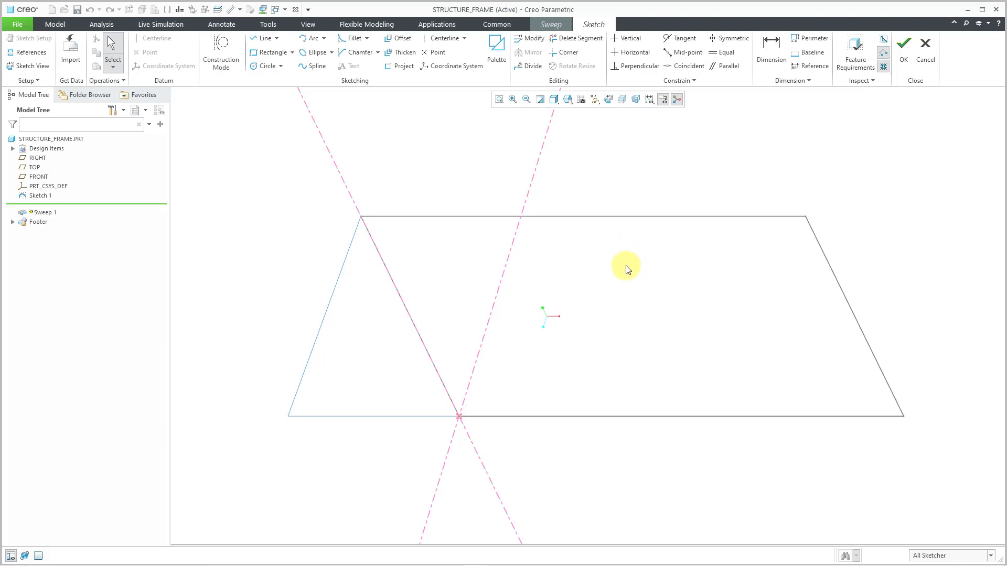
Step: Sketch a diameter 25 circle at the trajectory start as the sweep section
right_click(626, 267)
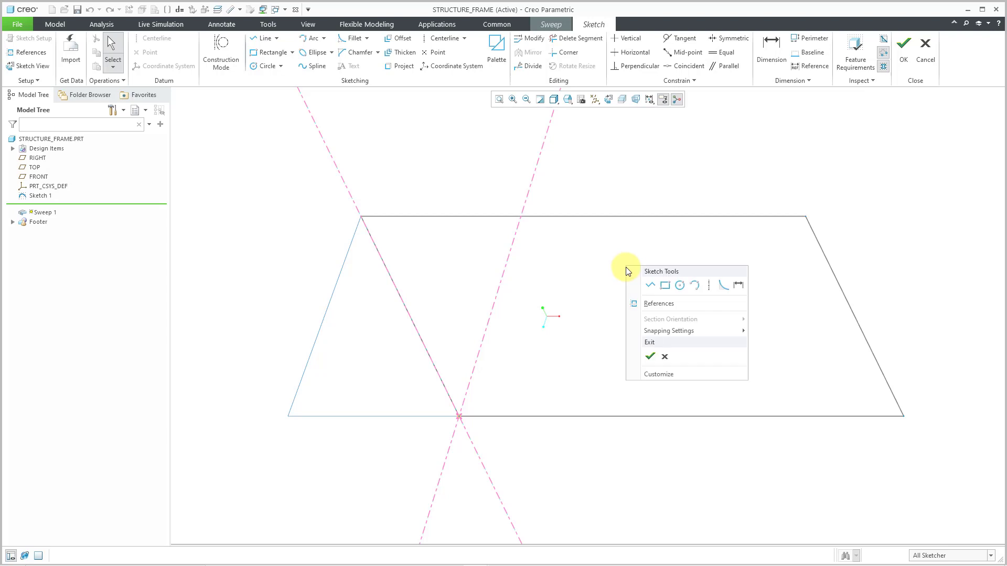
left_click(680, 287)
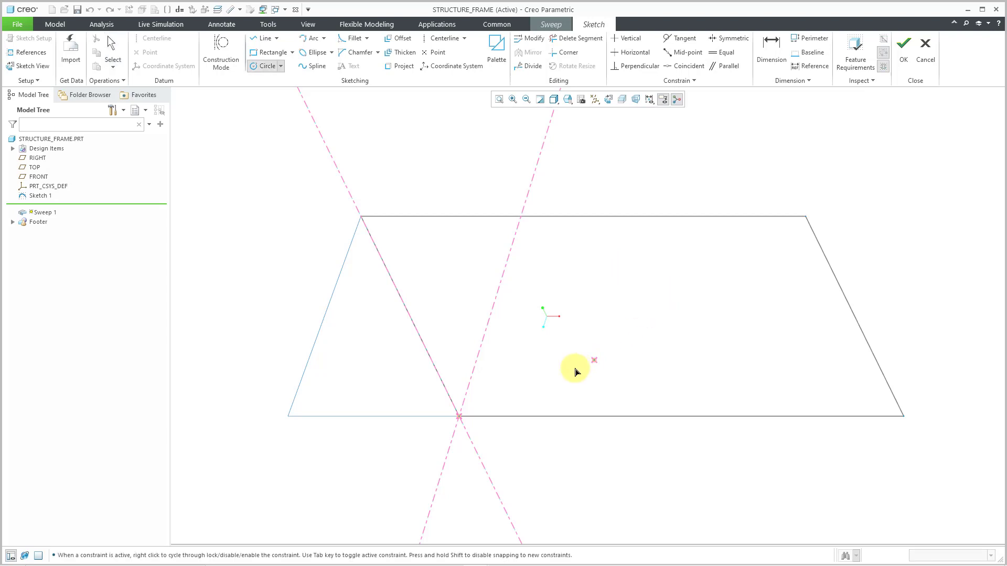
left_click(459, 418)
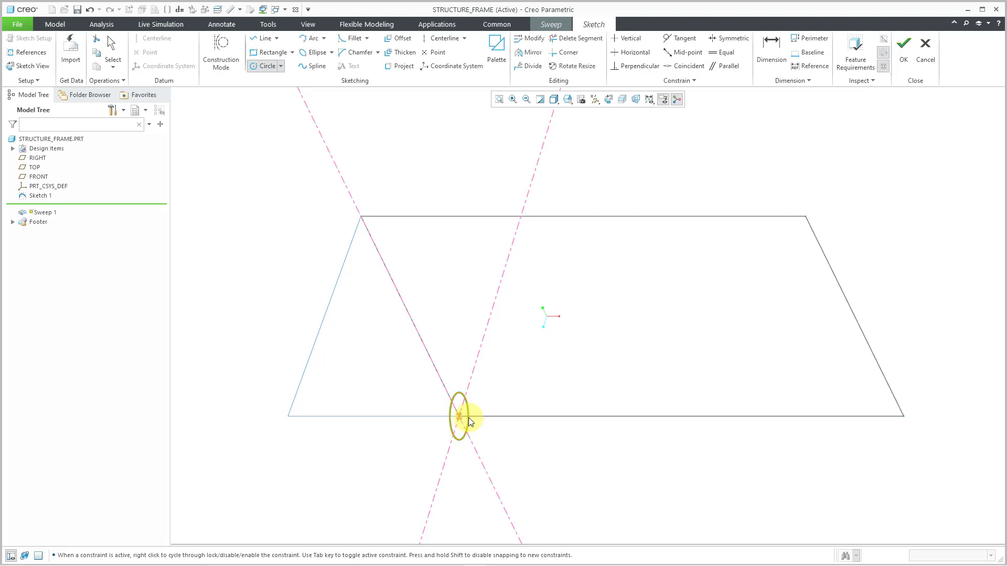
left_click(475, 424)
middle_click(483, 420)
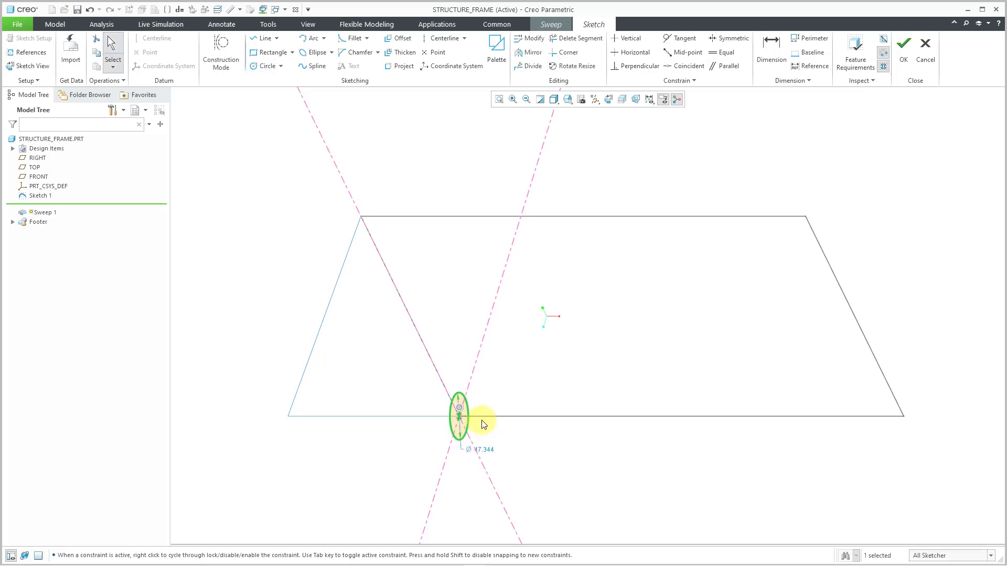
double_click(488, 449)
type("25")
key("Return")
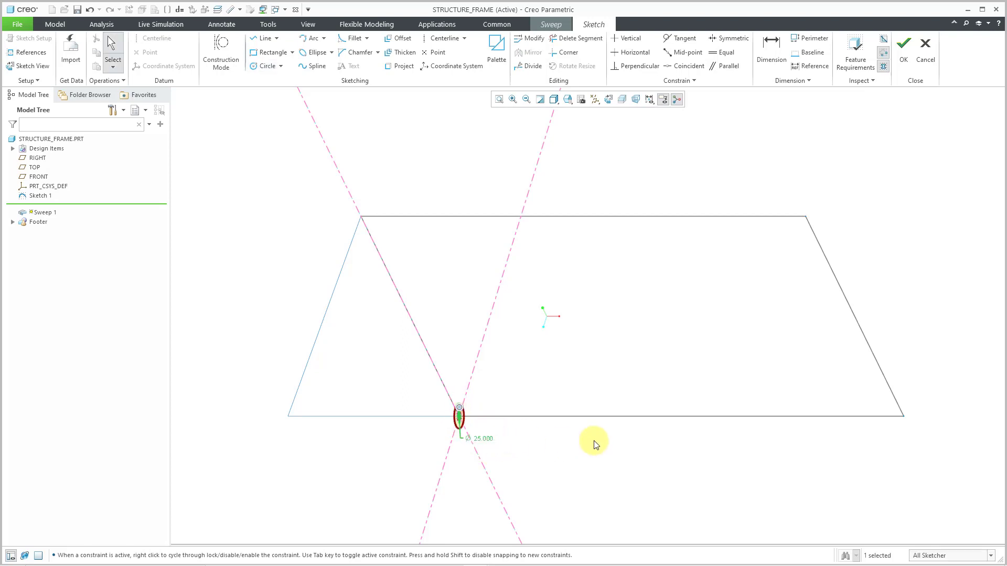
right_click(623, 338)
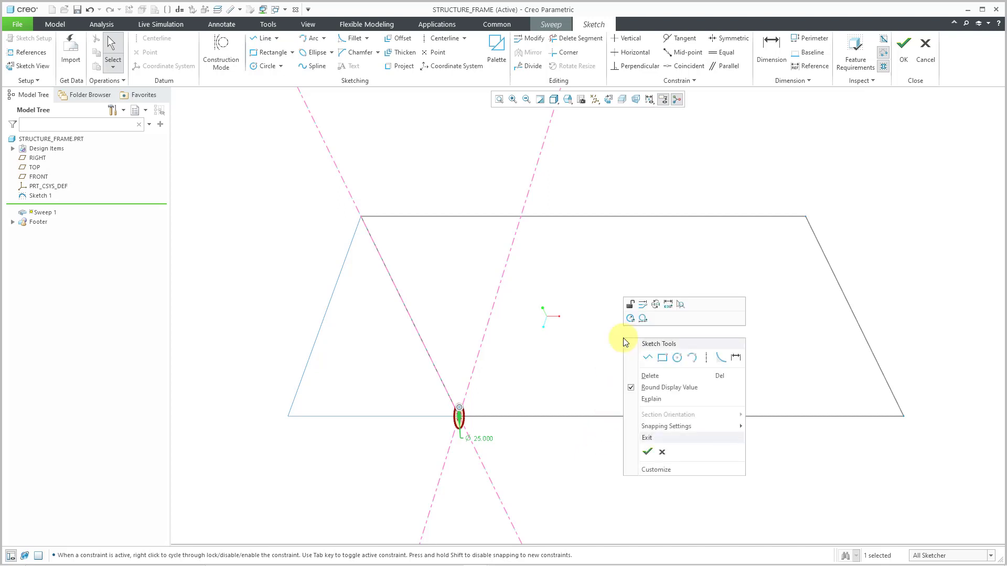
Step: Accept the section sketch, finish Sweep 1 as the tubular frame surface, and deselect it
left_click(646, 452)
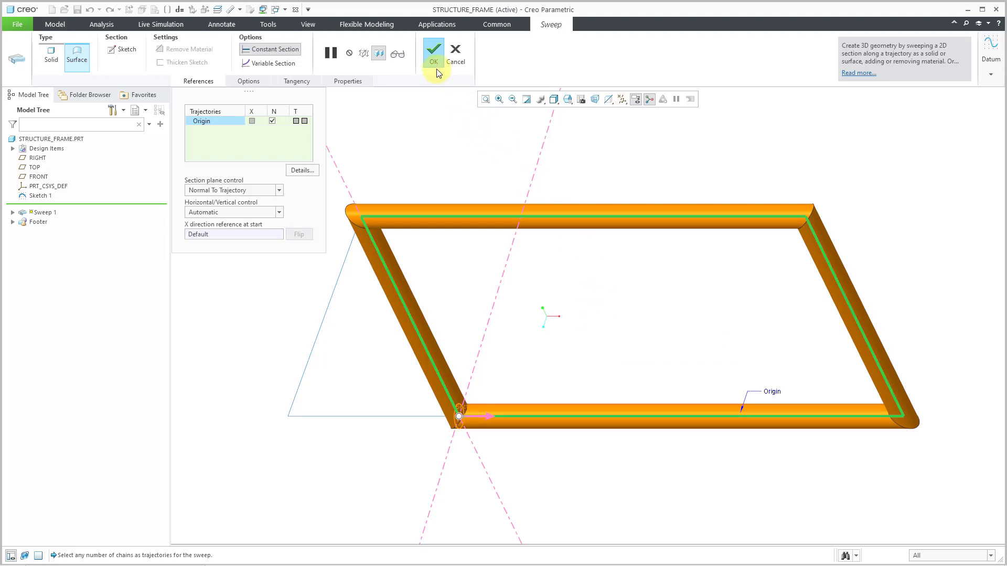
middle_click(565, 301)
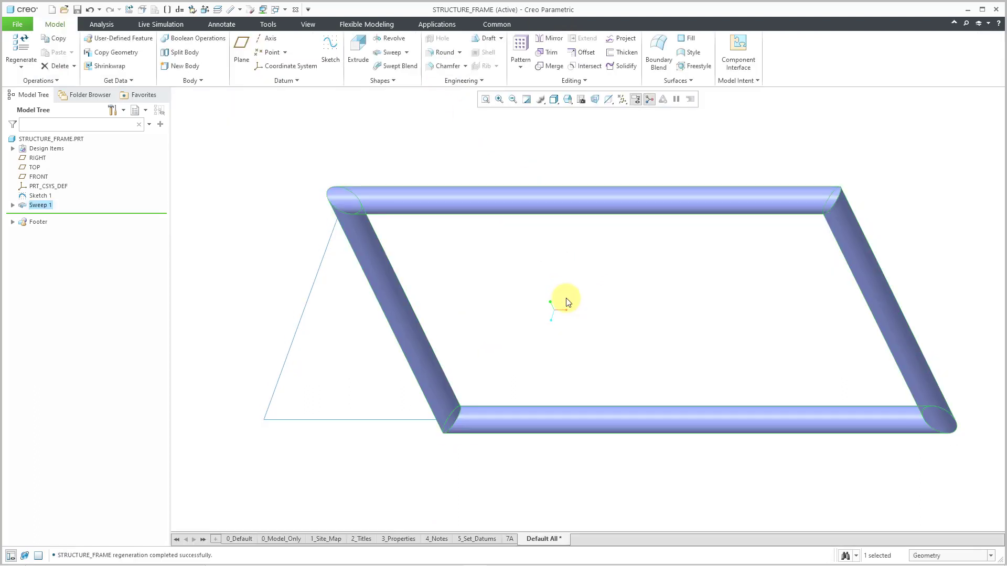
left_click(566, 302)
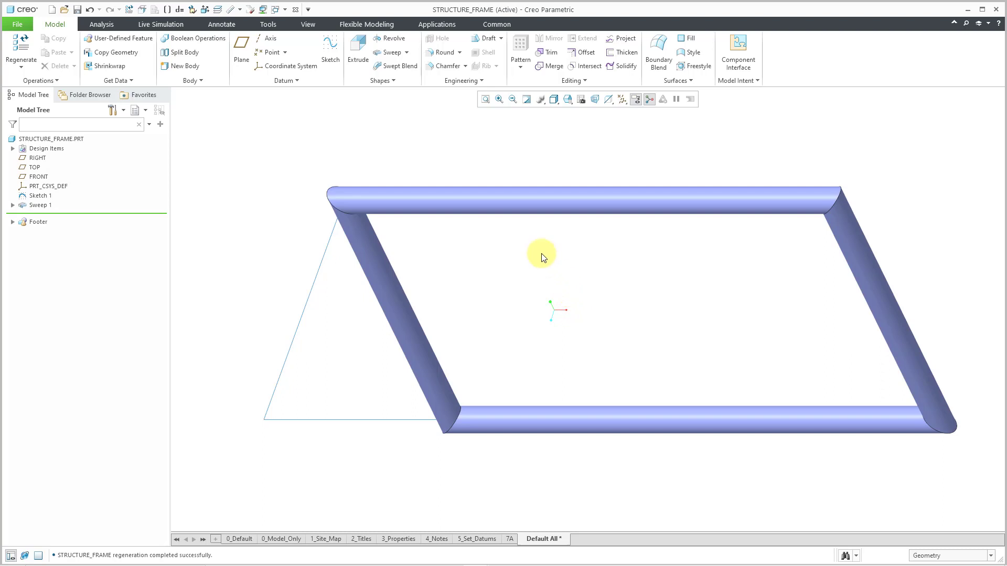
Step: Start a surface sweep along the slanted line and open its section sketch
left_click(378, 55)
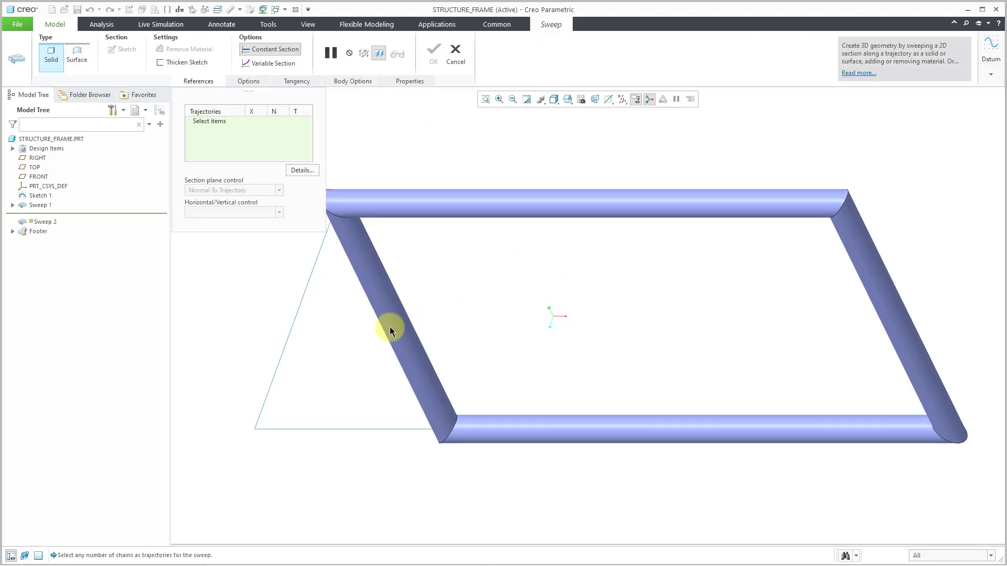
left_click(284, 345)
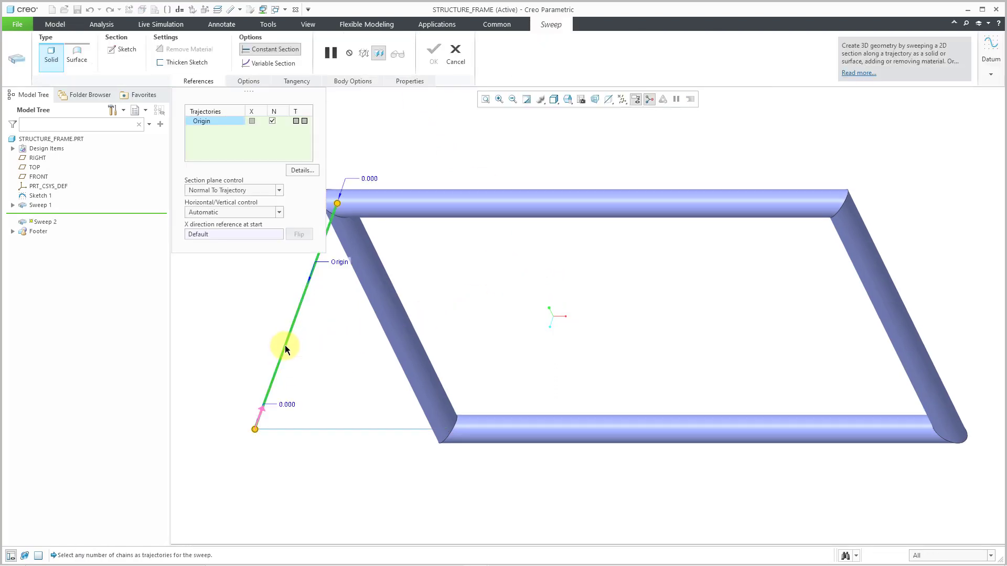
right_click(502, 299)
left_click(522, 265)
right_click(502, 270)
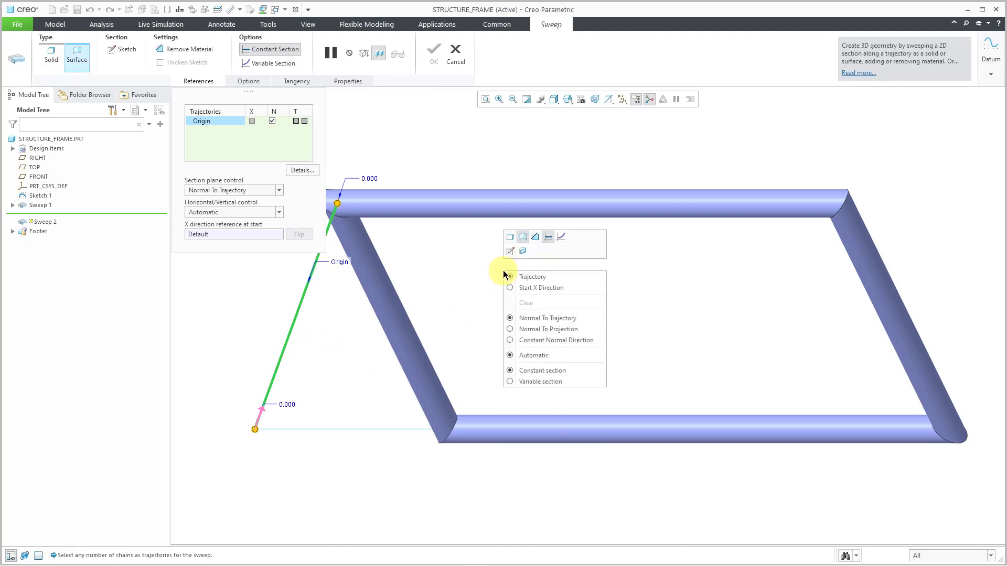
left_click(510, 252)
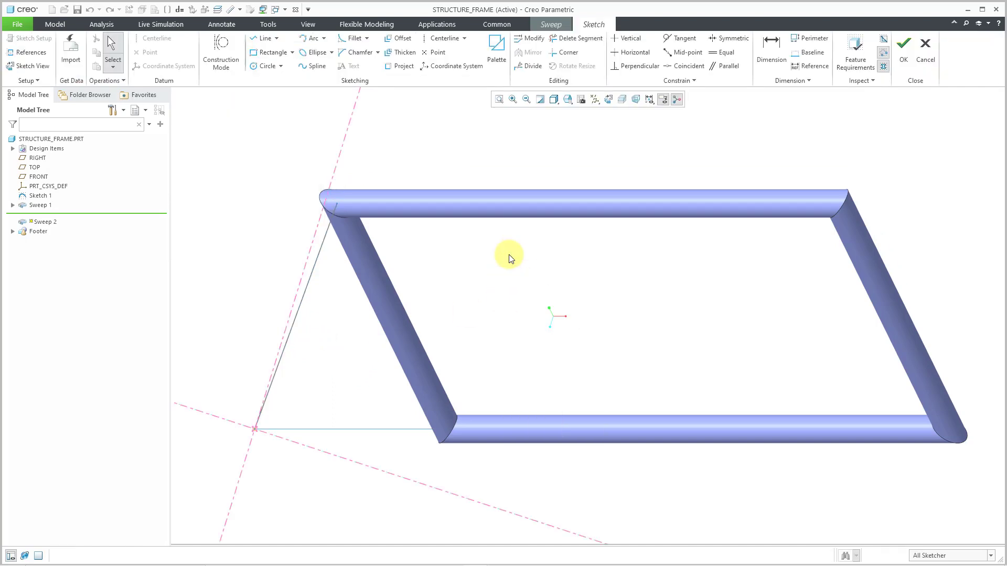
Step: Sketch a diameter 25 circle at the line's start and finish Sweep 2
right_click(434, 256)
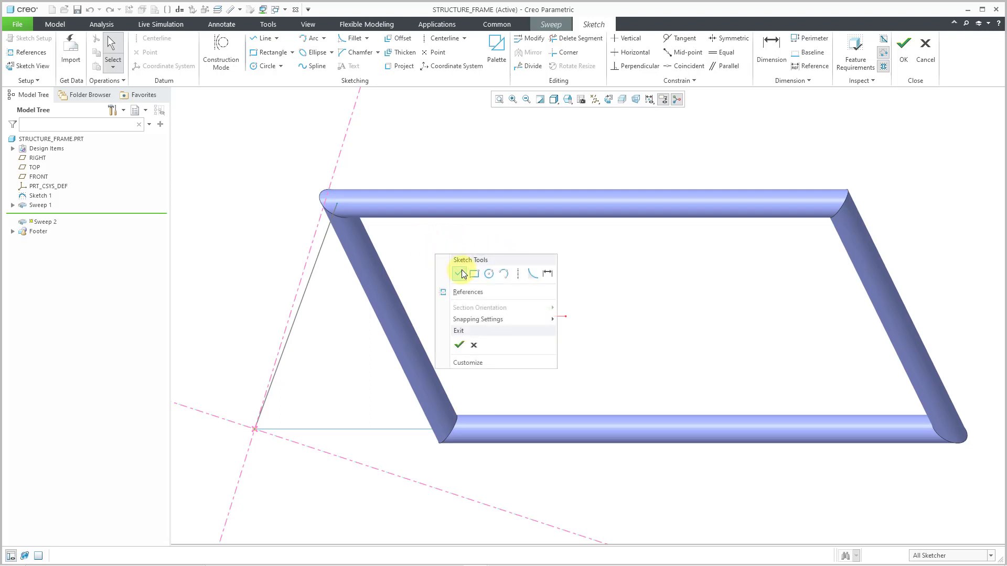
left_click(488, 275)
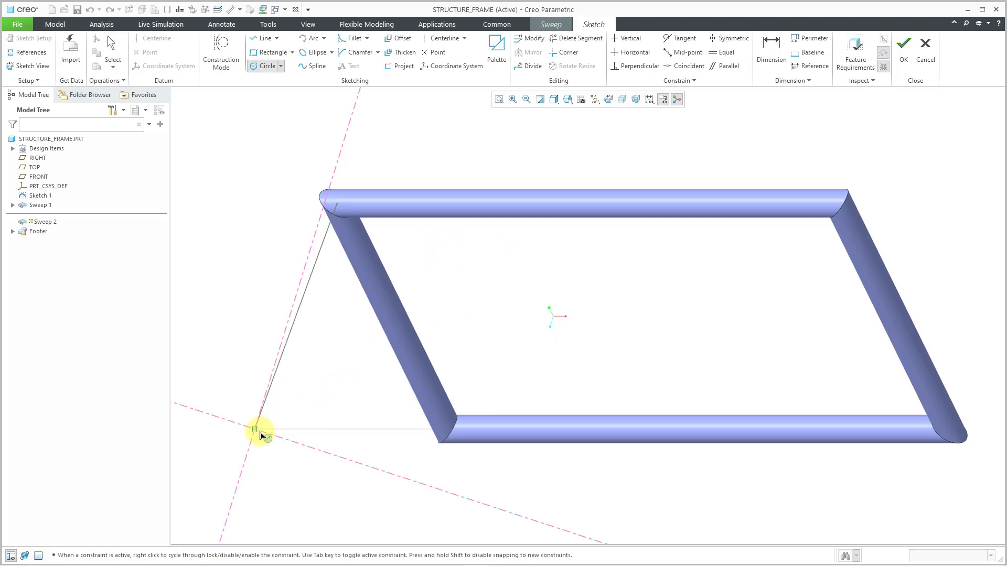
left_click(255, 429)
left_click(266, 433)
middle_click(281, 416)
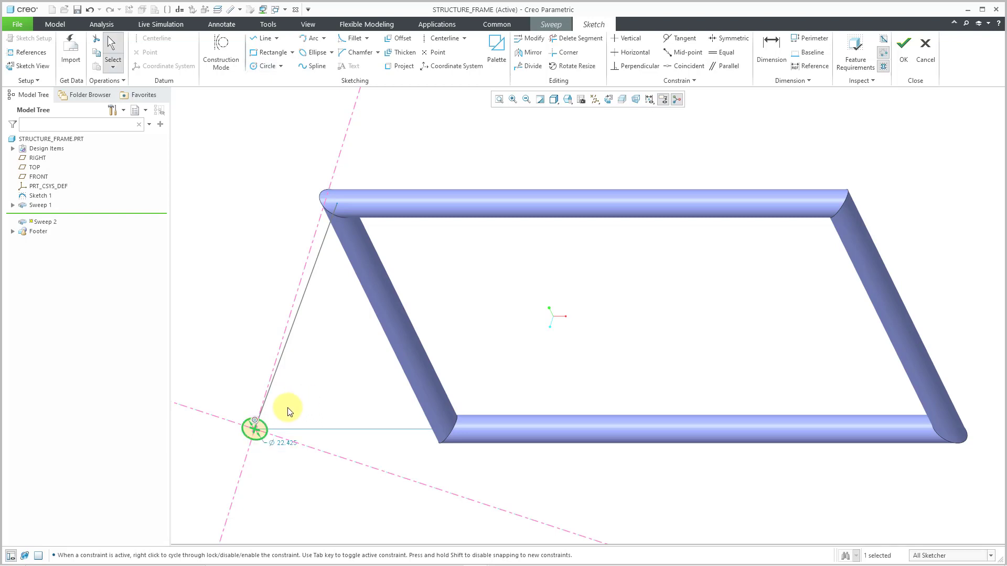
double_click(283, 443)
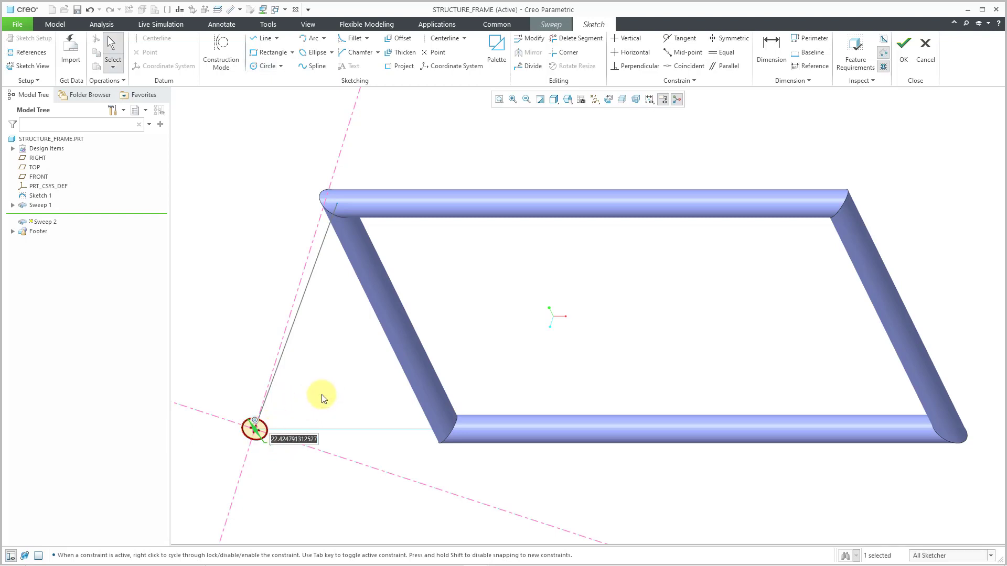
type("25")
key("Return")
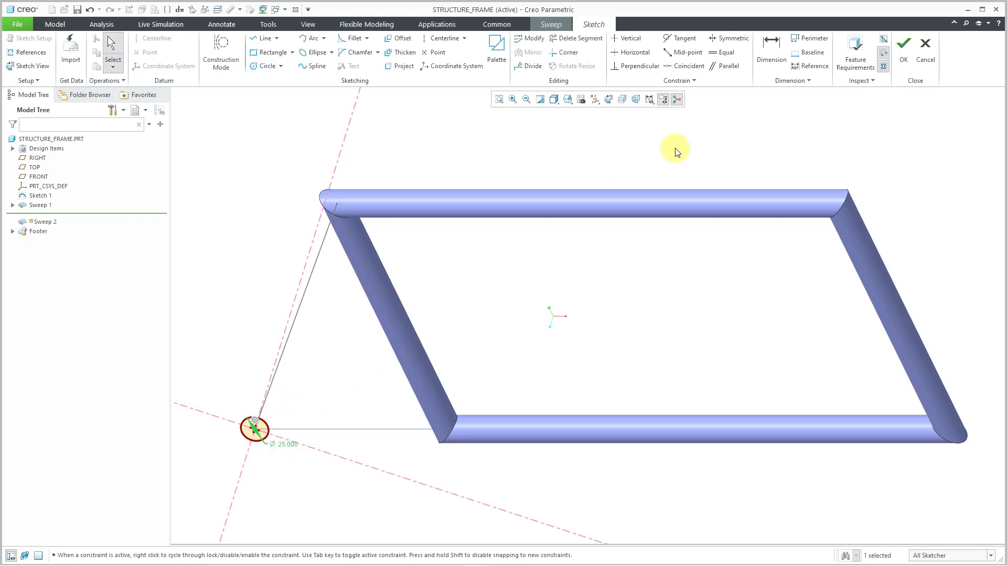
left_click(903, 55)
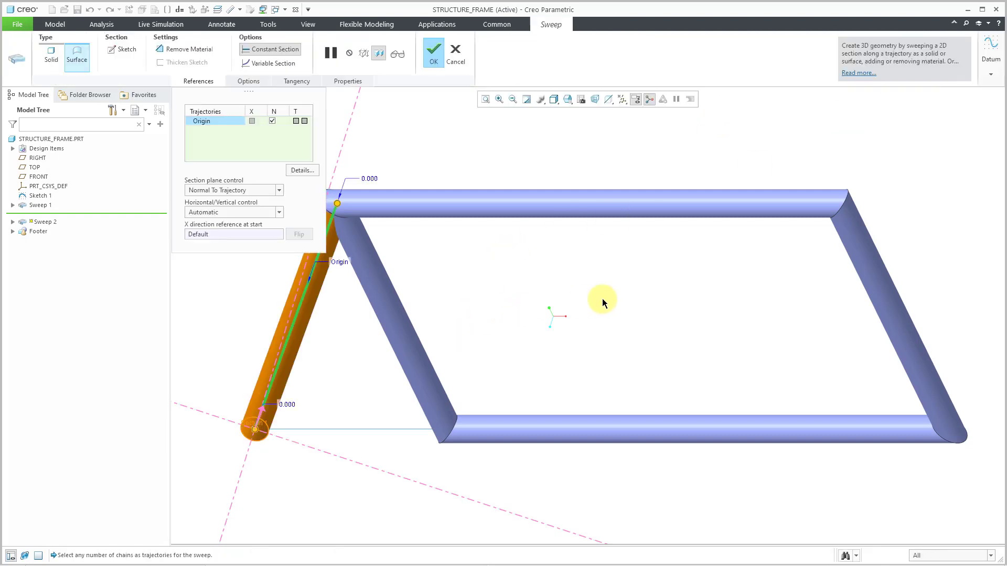
scroll(713, 271, "up", 1)
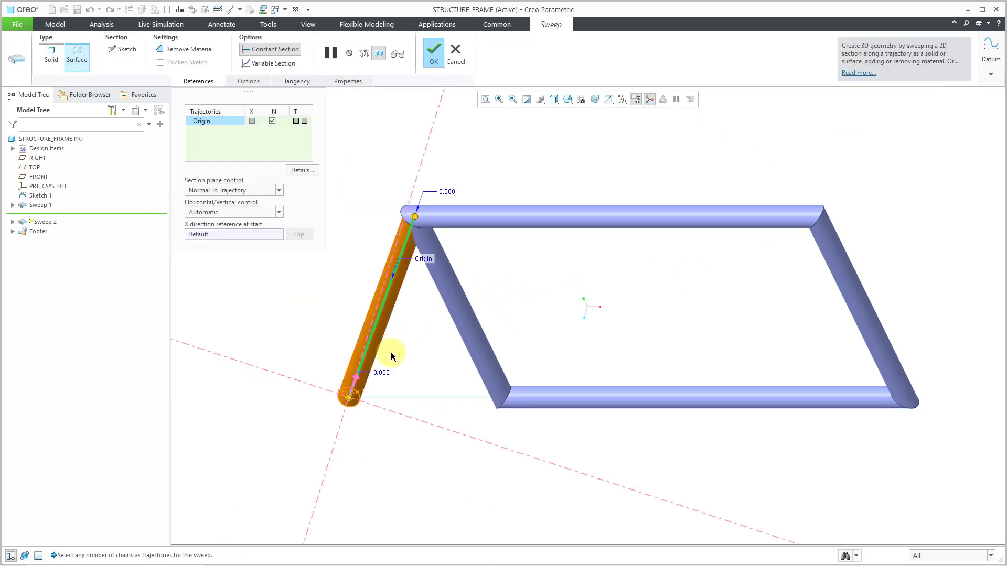
middle_click(416, 319)
middle_click_drag(434, 319, 456, 298)
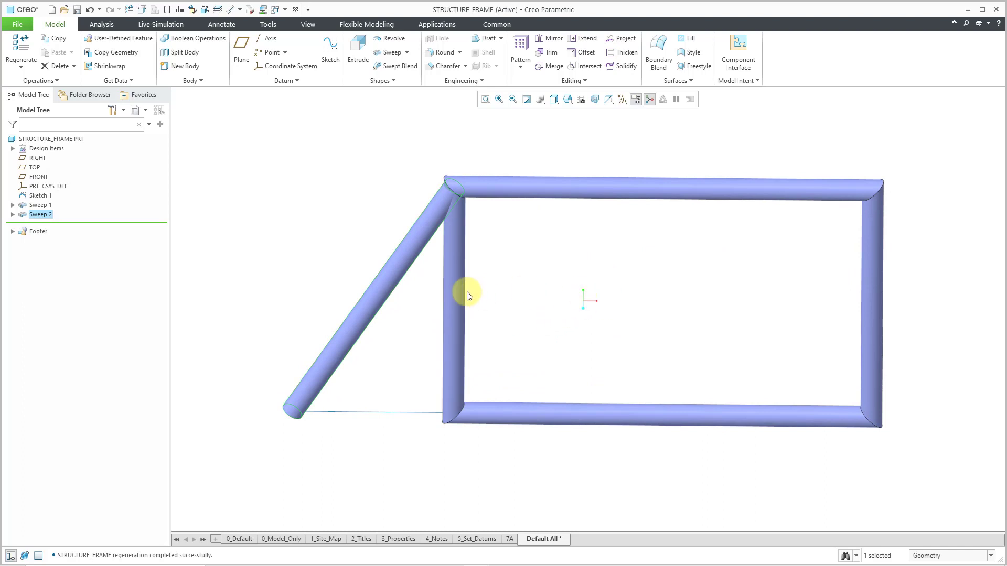
Step: Create Trim 1 on the diagonal tube with the rectangular frame quilt as trimming object
left_click(549, 53)
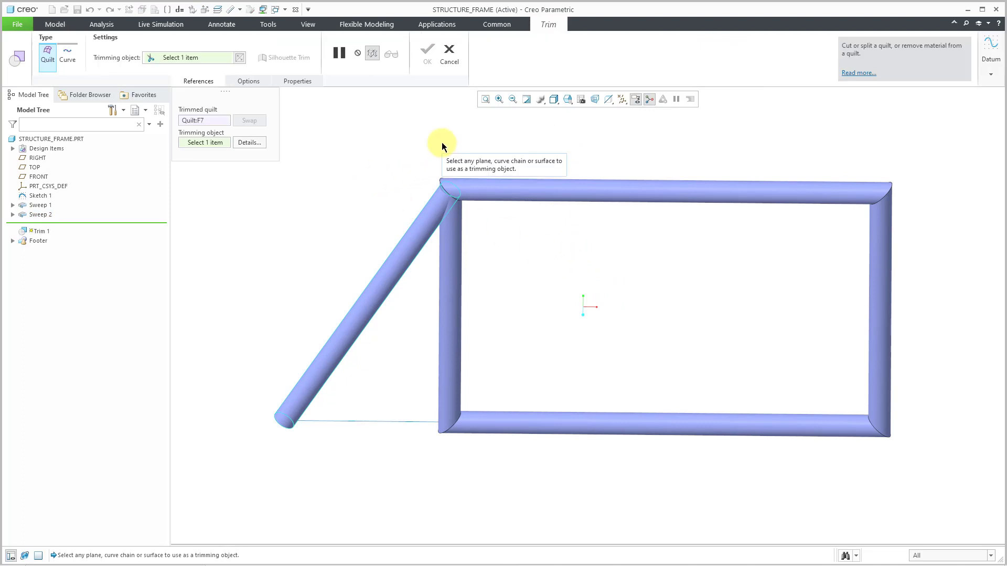
right_click(442, 143)
left_click(251, 81)
left_click(251, 80)
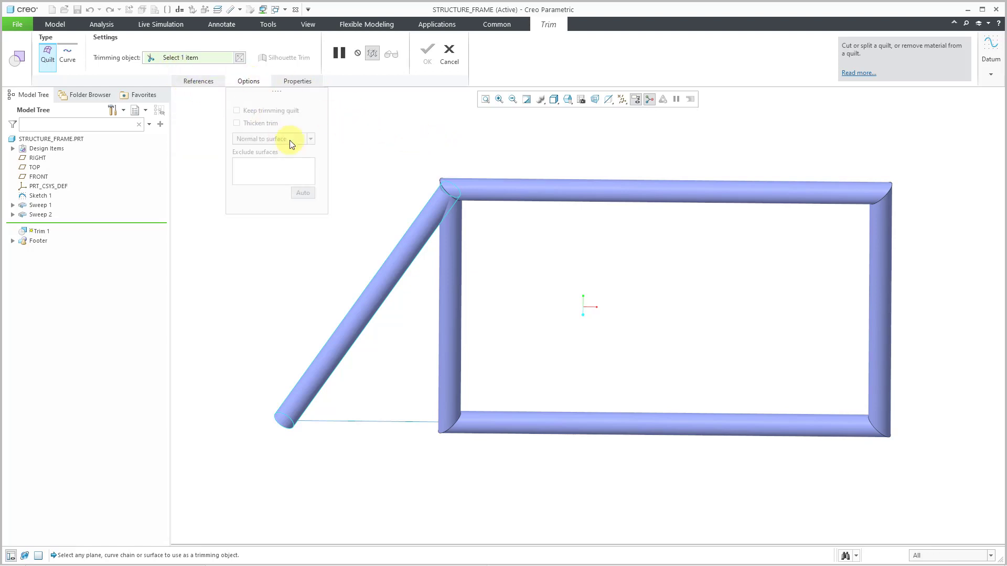
left_click(196, 82)
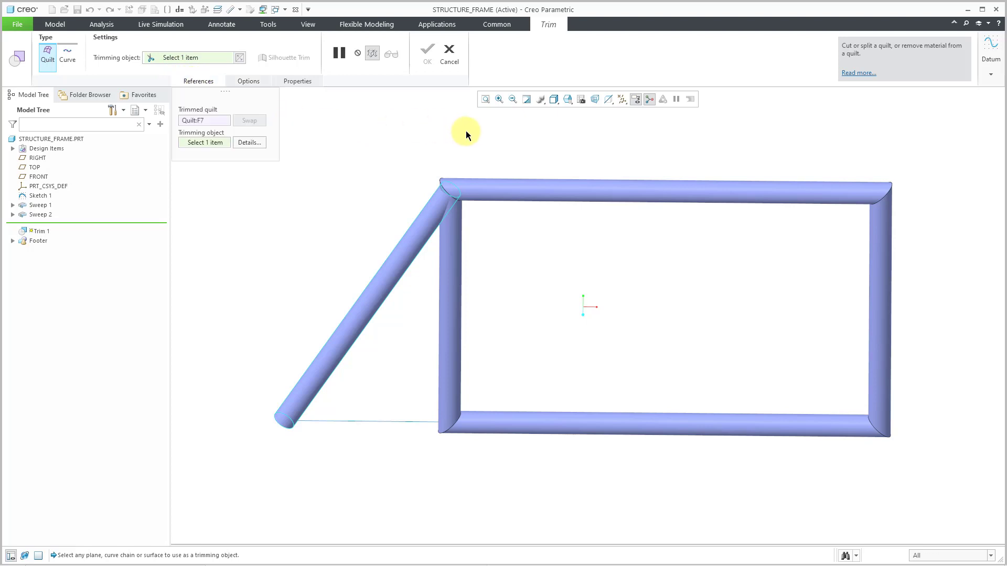
left_click(526, 179)
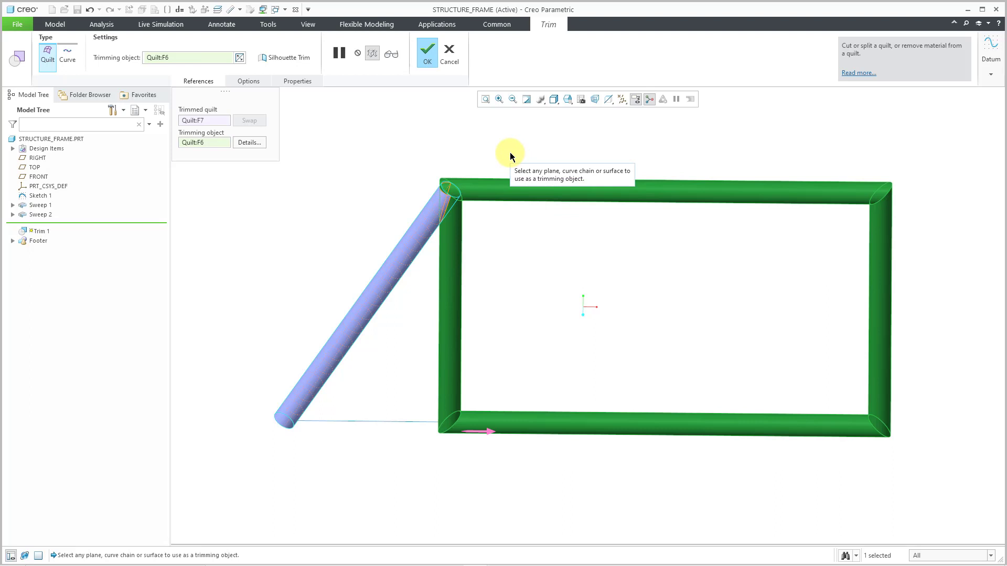
right_click(510, 152)
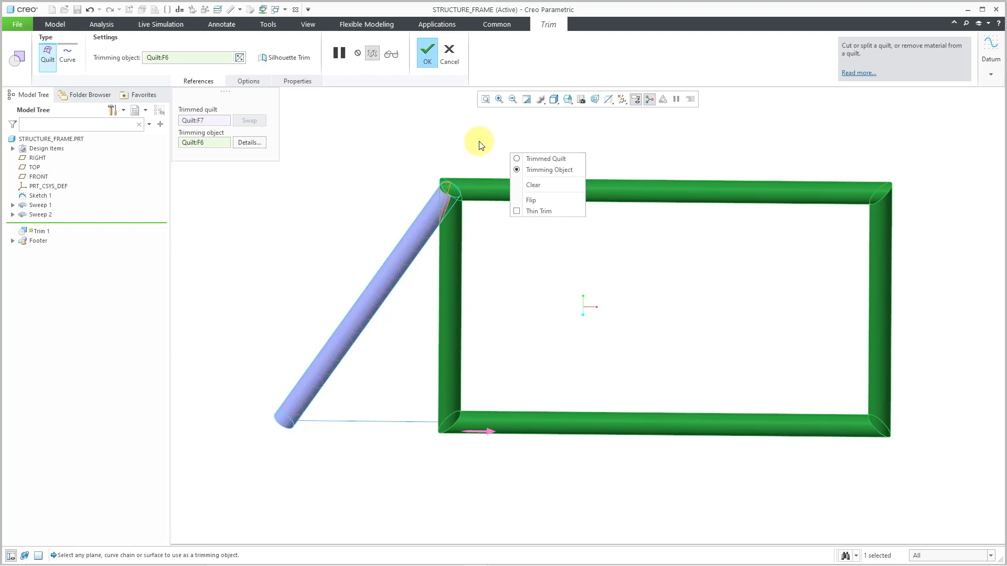
left_click(429, 66)
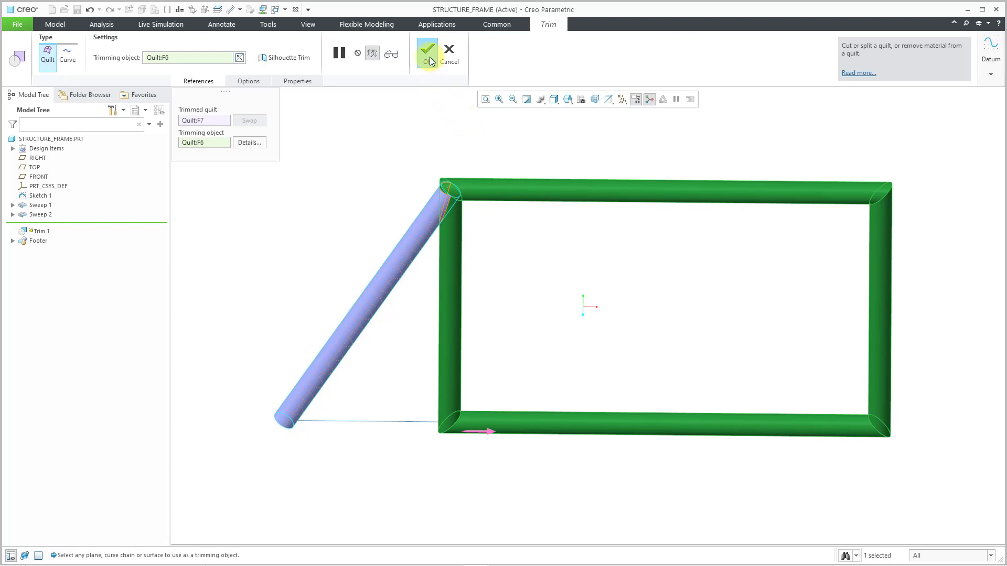
left_click(426, 61)
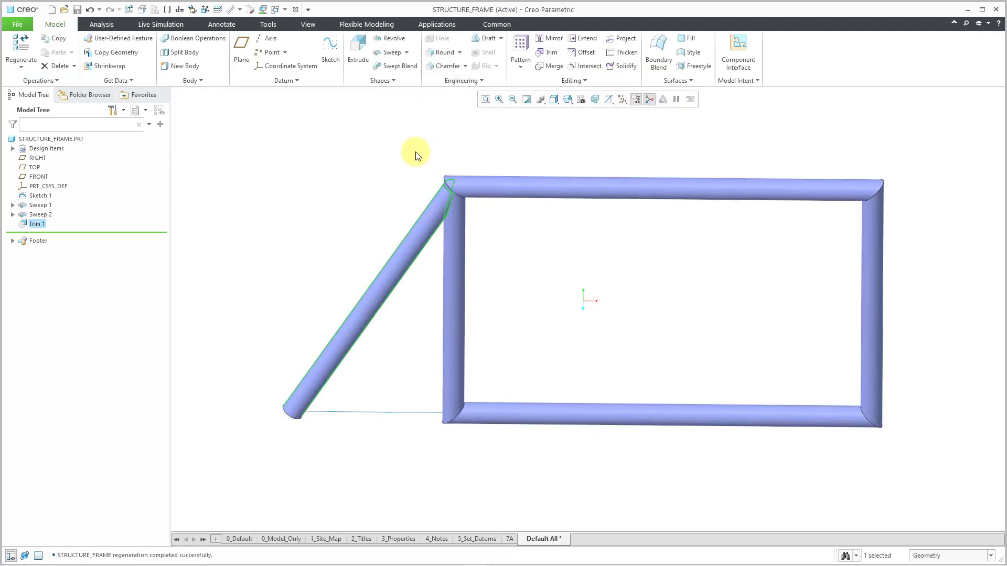
Step: Deselect Trim 1 and drag the message area taller to show more recent messages
left_click(376, 332)
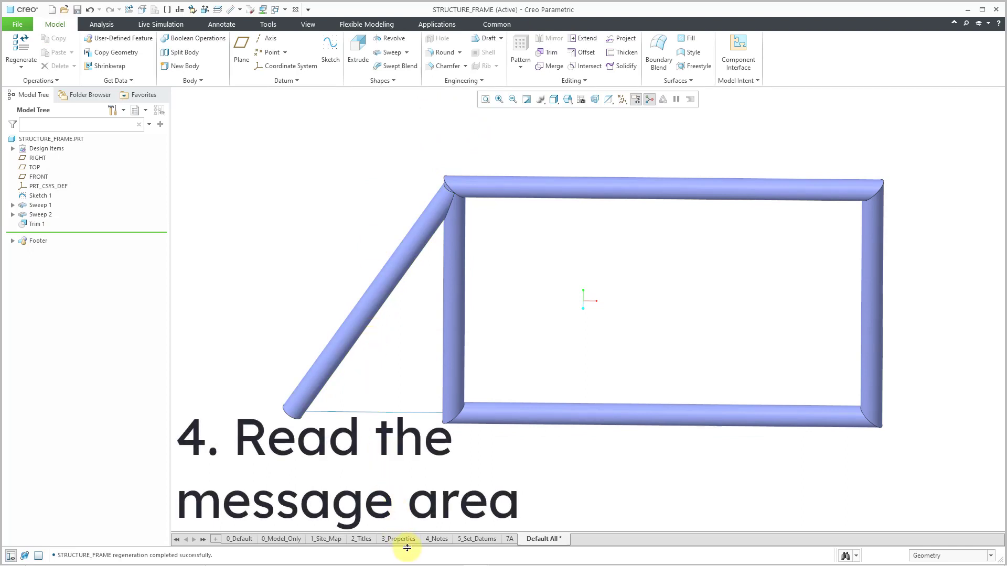
left_click_drag(407, 548, 401, 498)
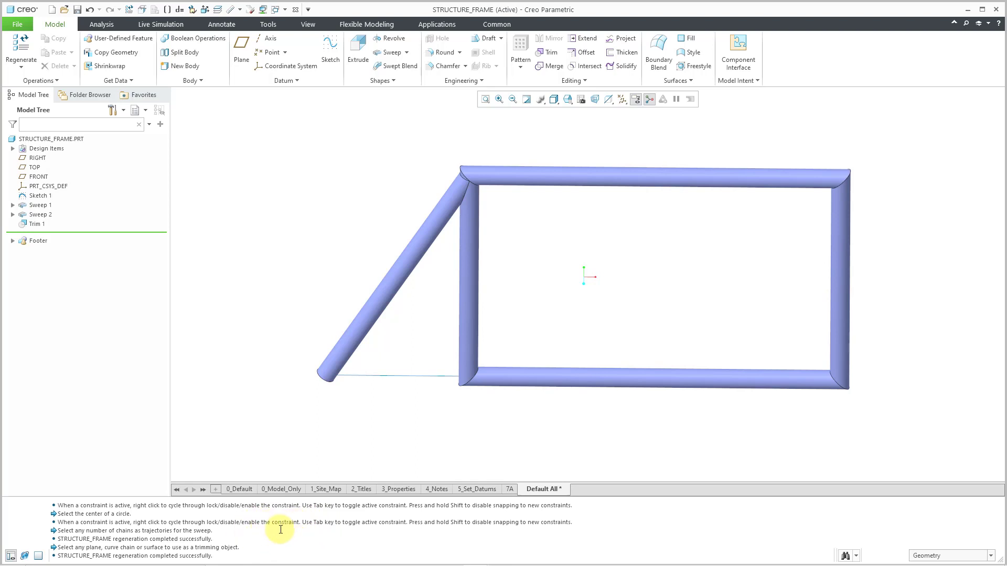
left_click(21, 26)
left_click(17, 259)
left_click(303, 341)
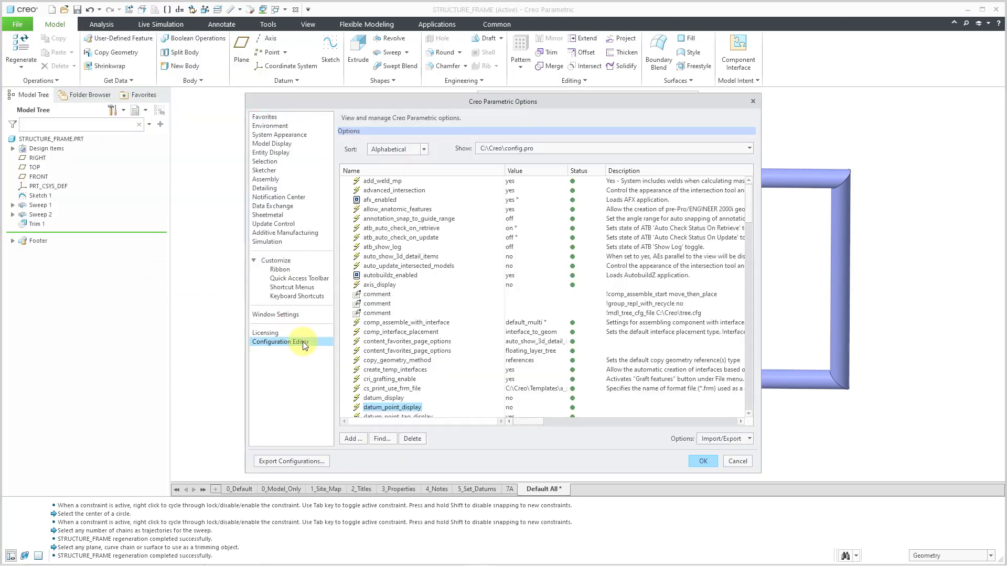
left_click_drag(748, 200, 740, 387)
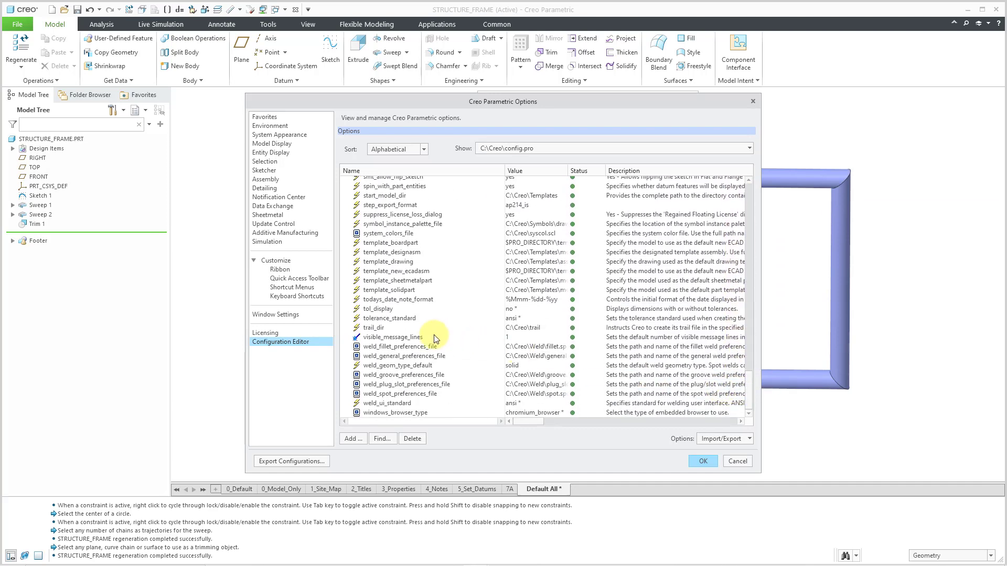
left_click(426, 338)
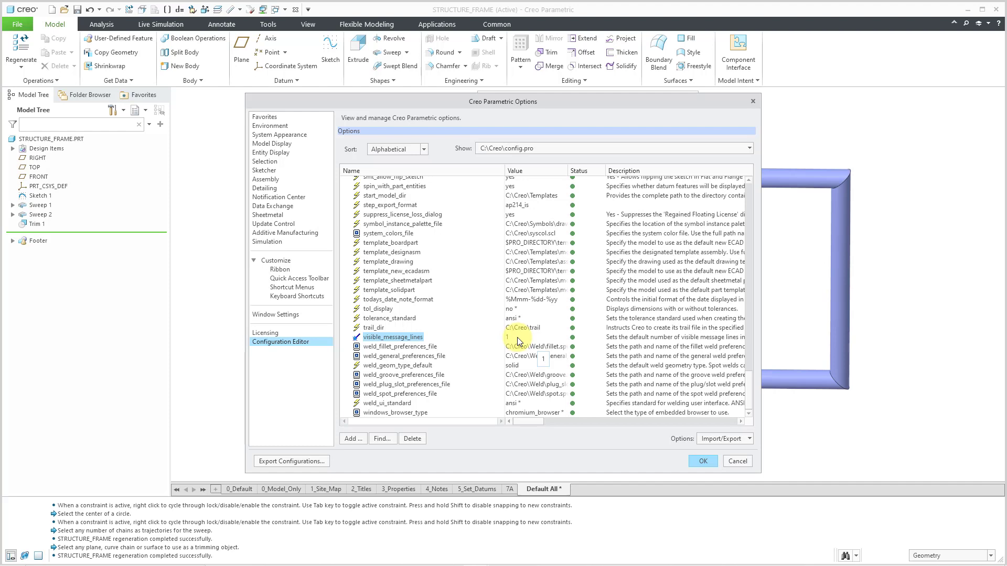
left_click(737, 462)
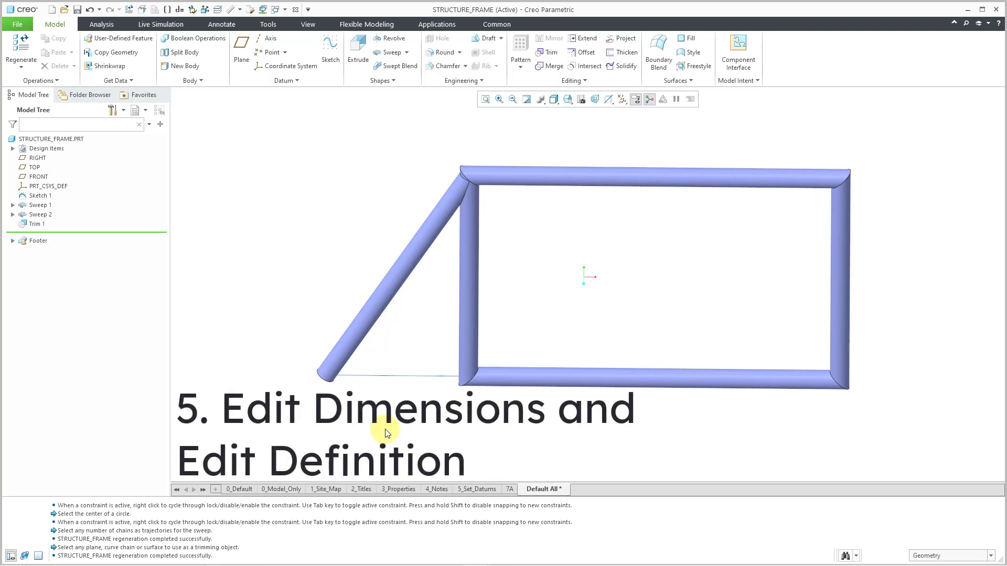
Step: Select Sketch 1, the line under the diagonal tube, in the graphics area
left_click(394, 377)
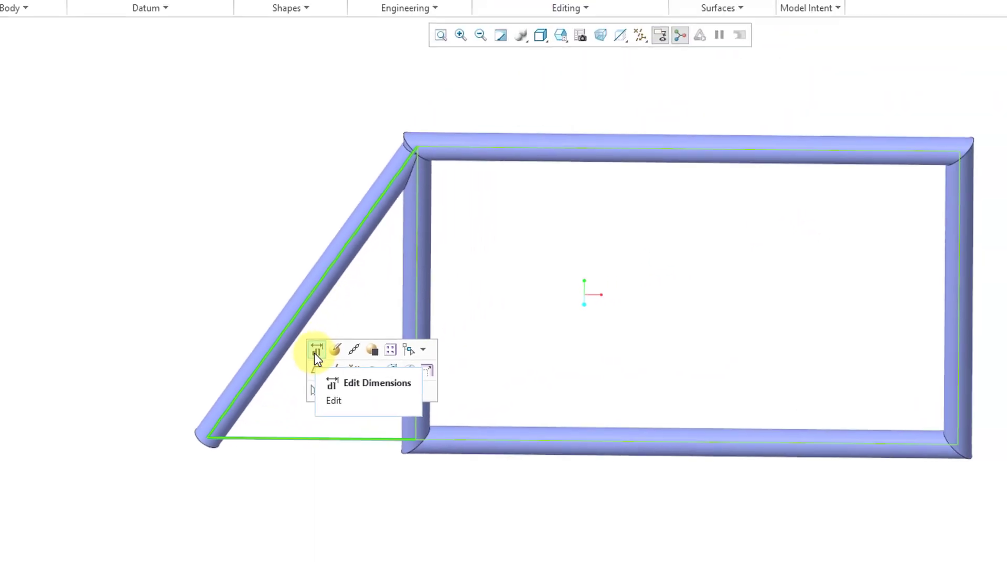
Step: Change Sketch 1's angle dimension from 120° to 135° and finish editing
left_click(304, 359)
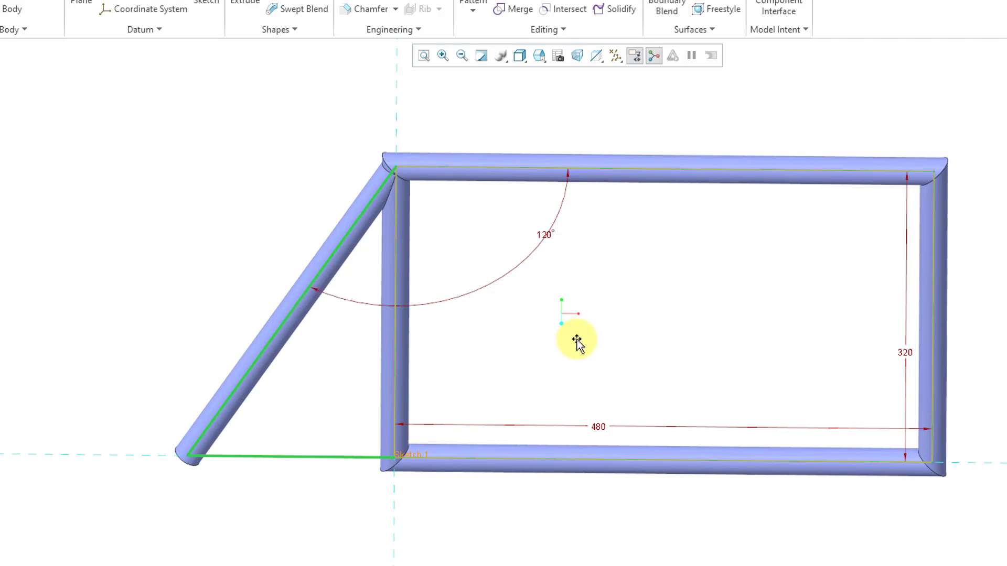
double_click(549, 235)
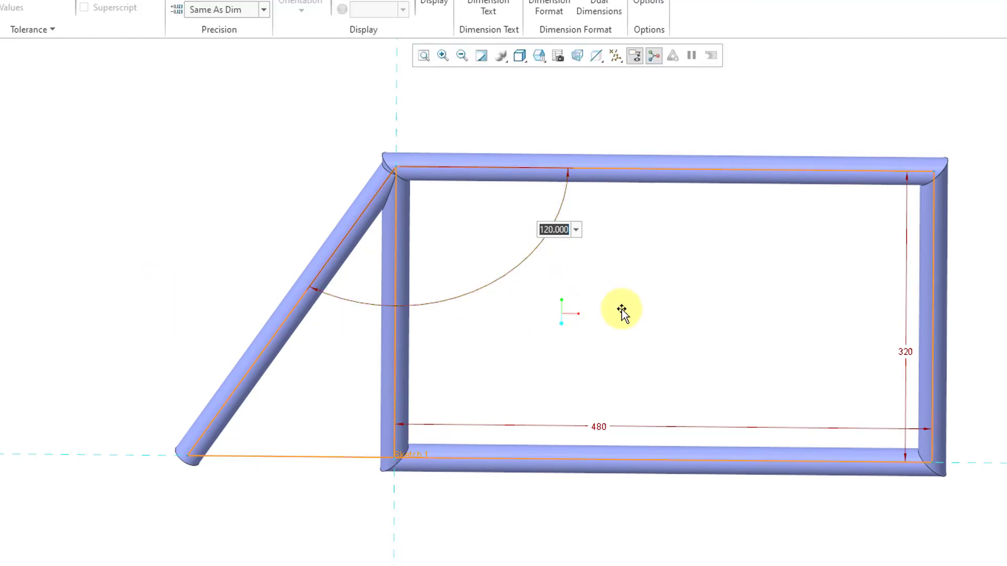
type("135")
key("Return")
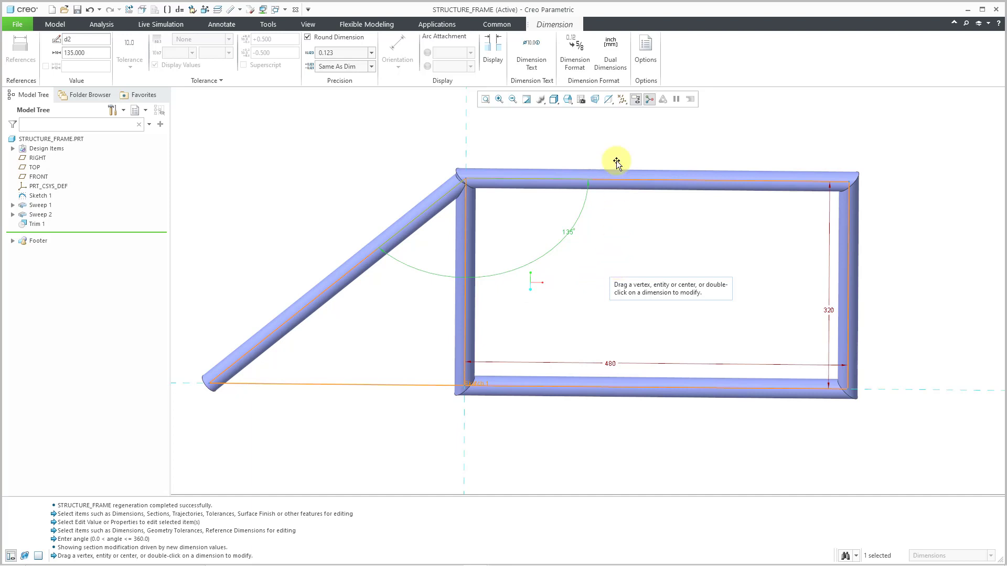
middle_click(664, 263)
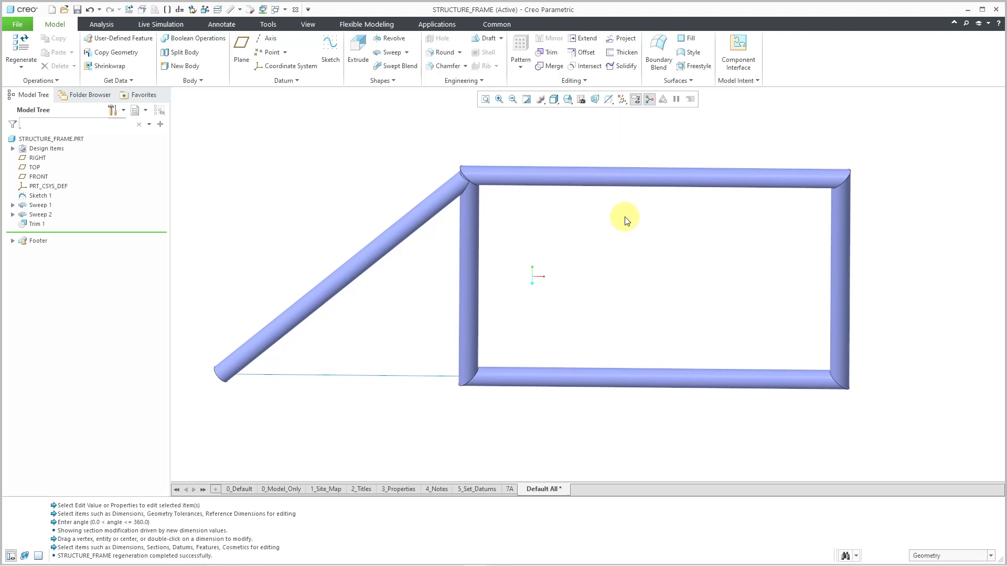
Step: Redefine Sweep 1, the rectangular frame, as a solid instead of a surface
left_click(632, 185)
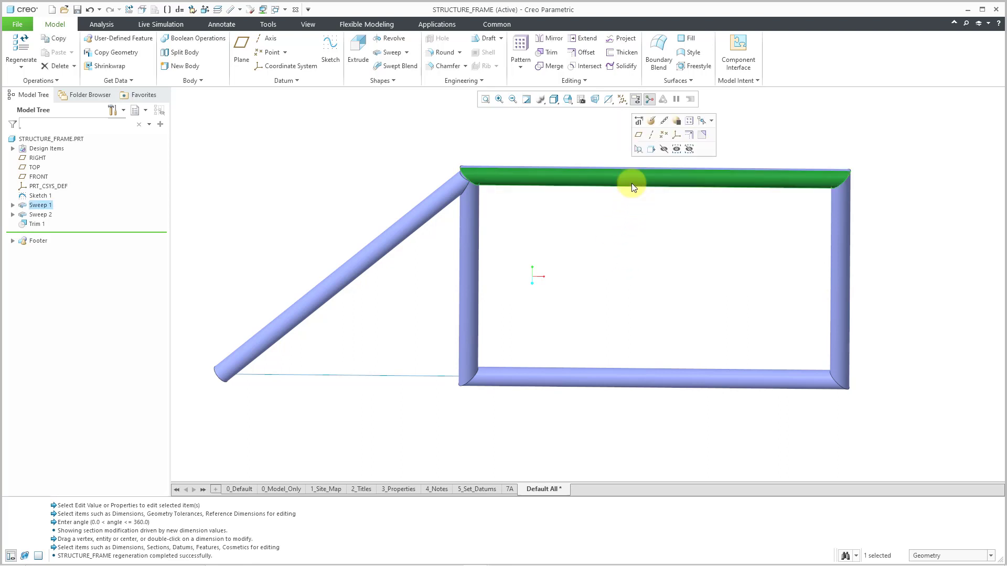
left_click(652, 122)
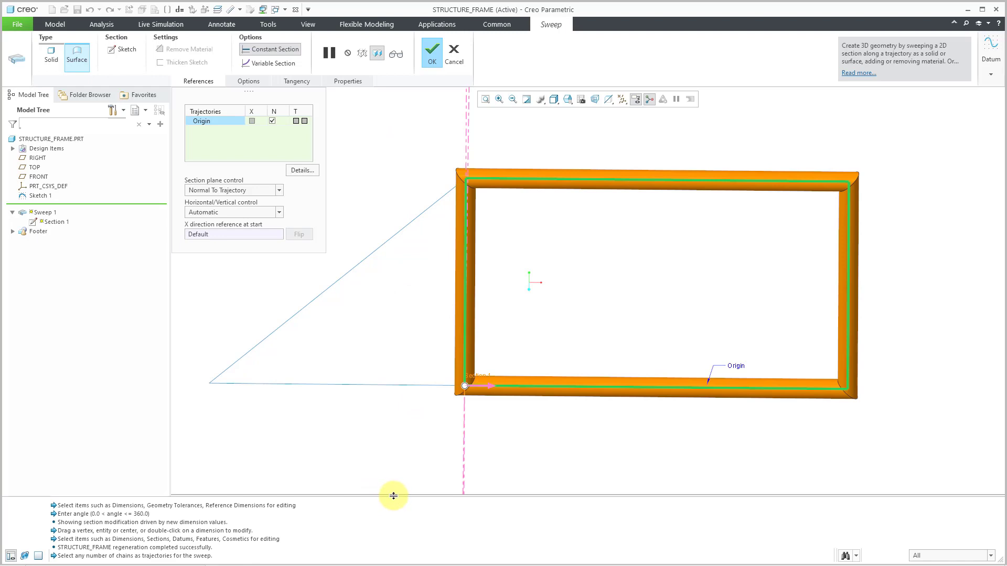
left_click_drag(394, 497, 393, 523)
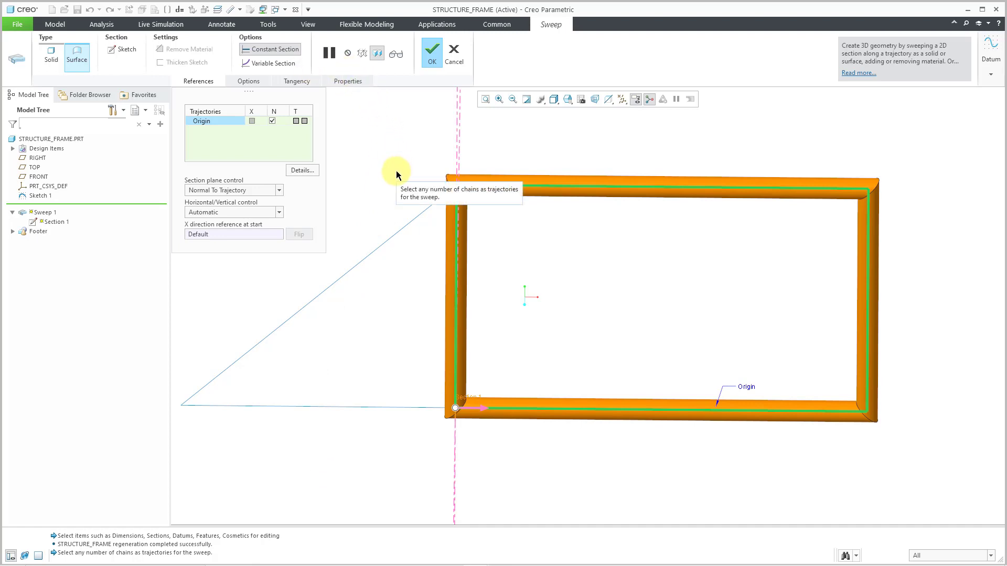
right_click(540, 220)
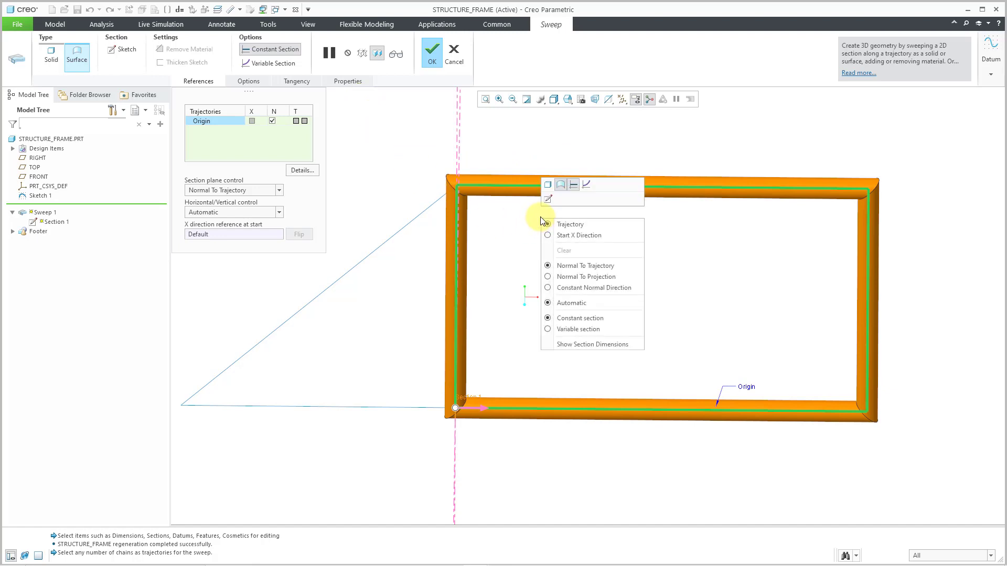
left_click(548, 187)
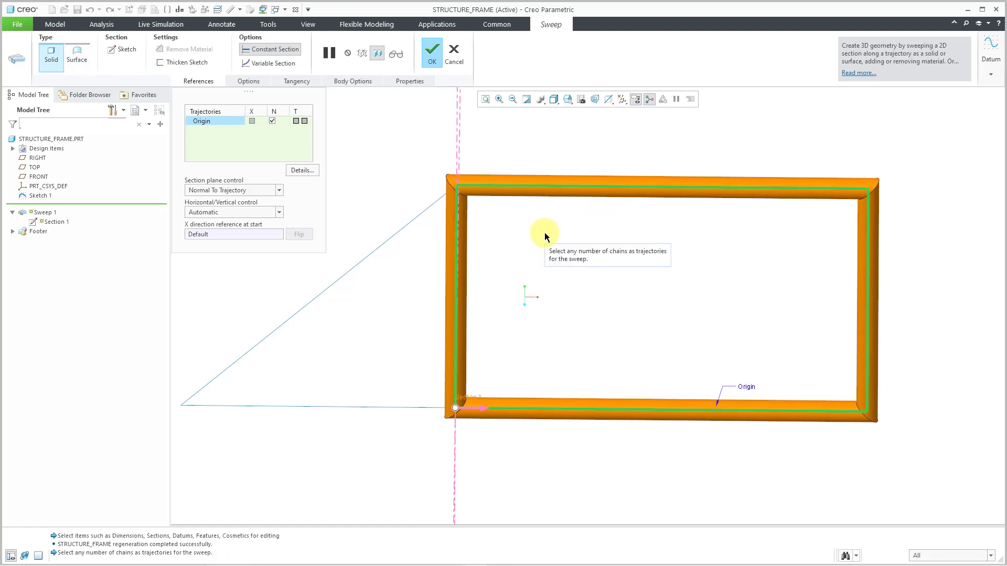
middle_click(545, 235)
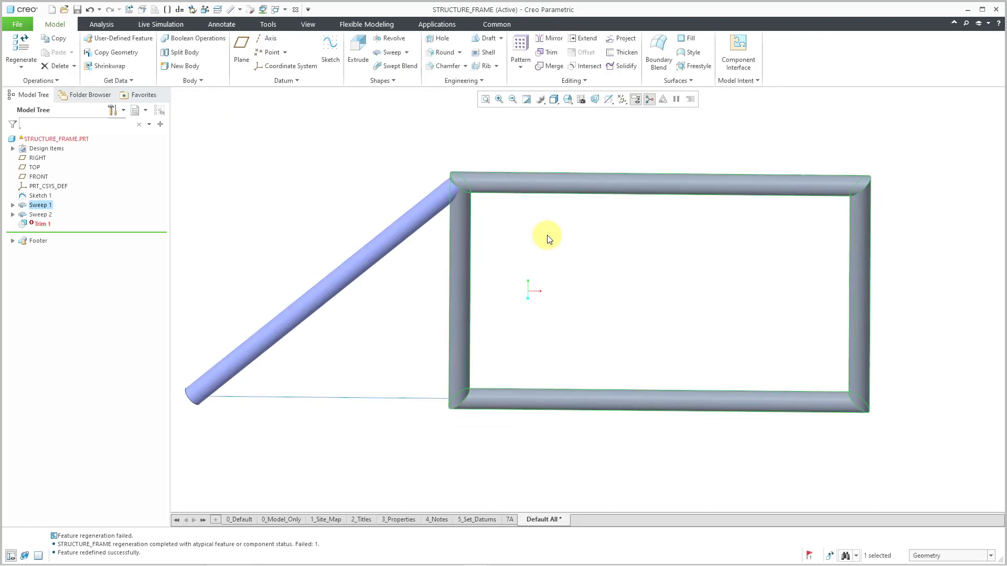
middle_click_drag(573, 240, 617, 255)
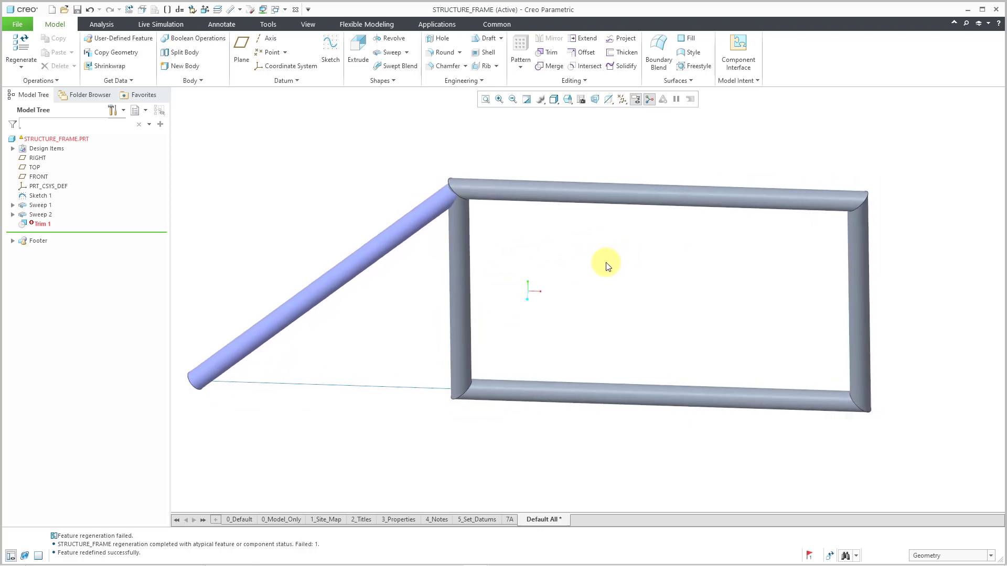
left_click(376, 261)
left_click(51, 225)
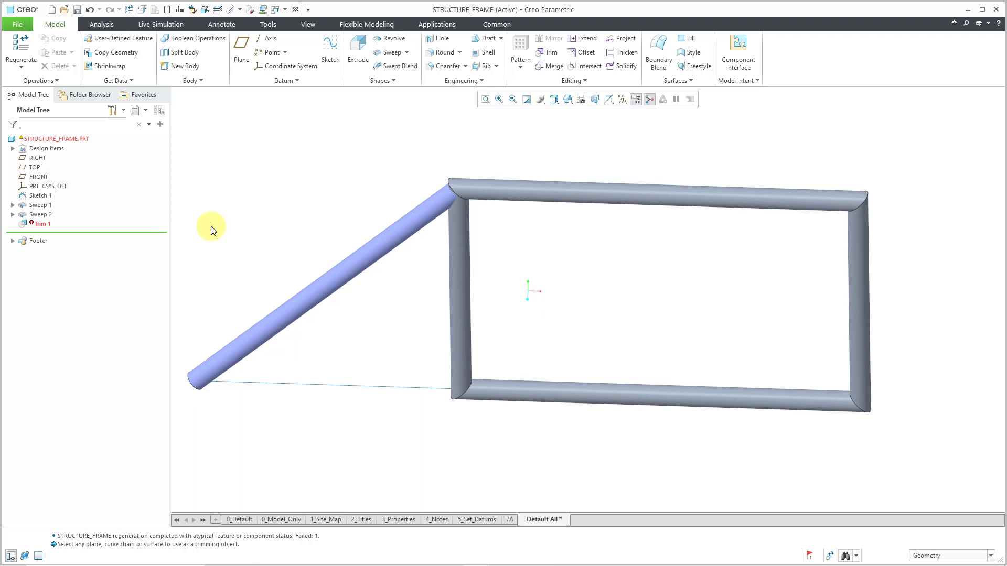
Step: Suppress the failed Trim 1 feature and confirm
left_click(45, 224)
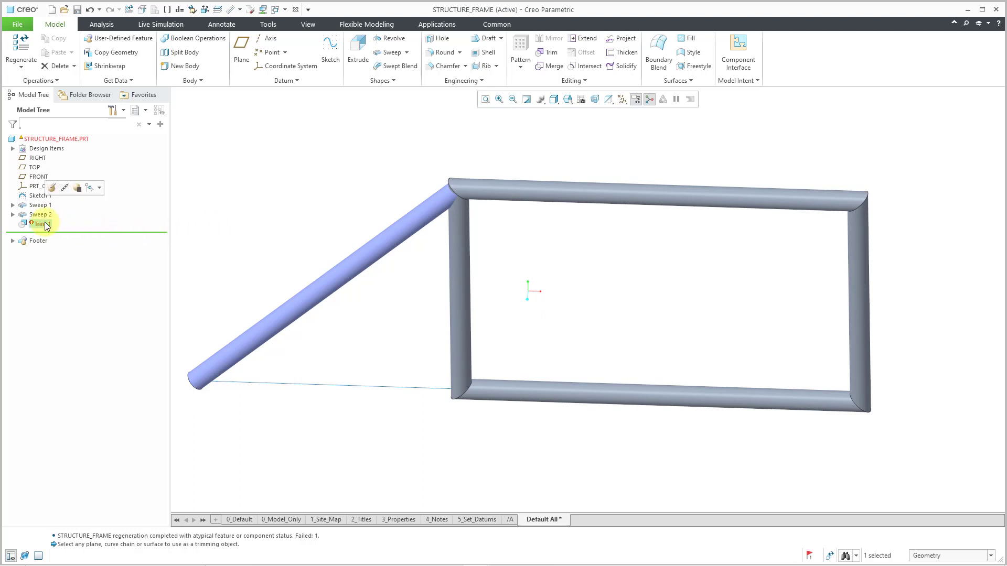
left_click(80, 189)
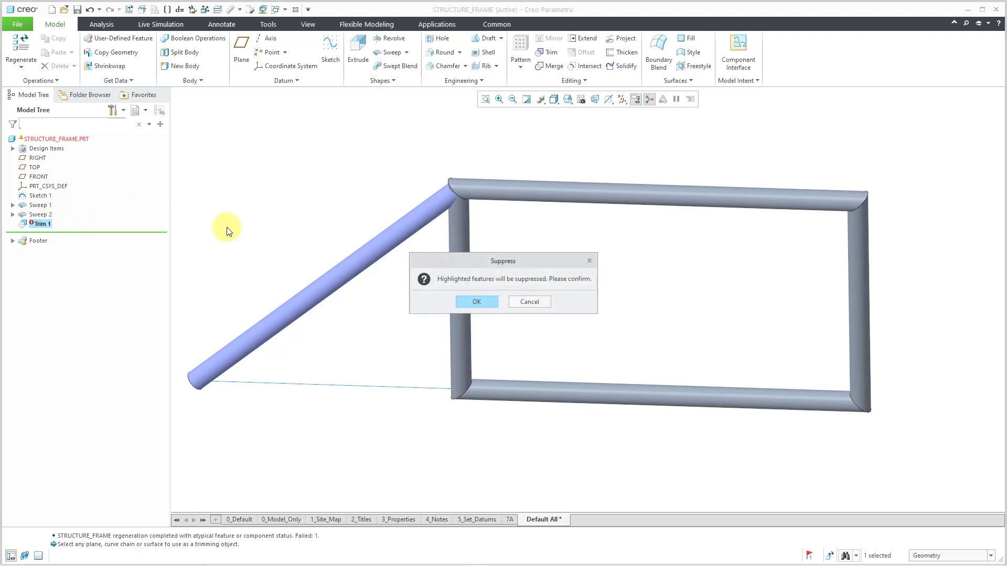
left_click(474, 301)
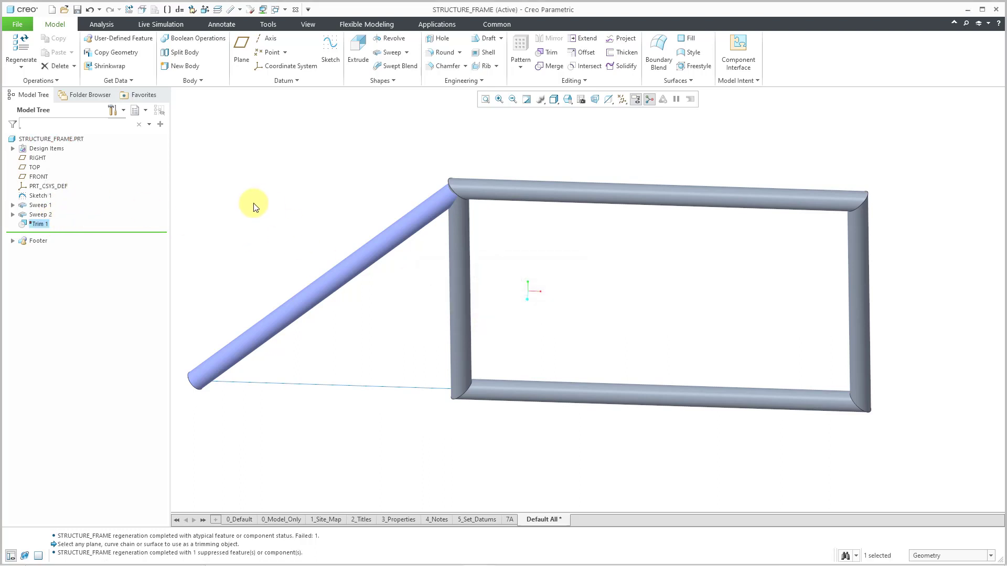
Step: Resume the suppressed Trim 1 and bring up its Model Tree actions
left_click(86, 230)
left_click(38, 225)
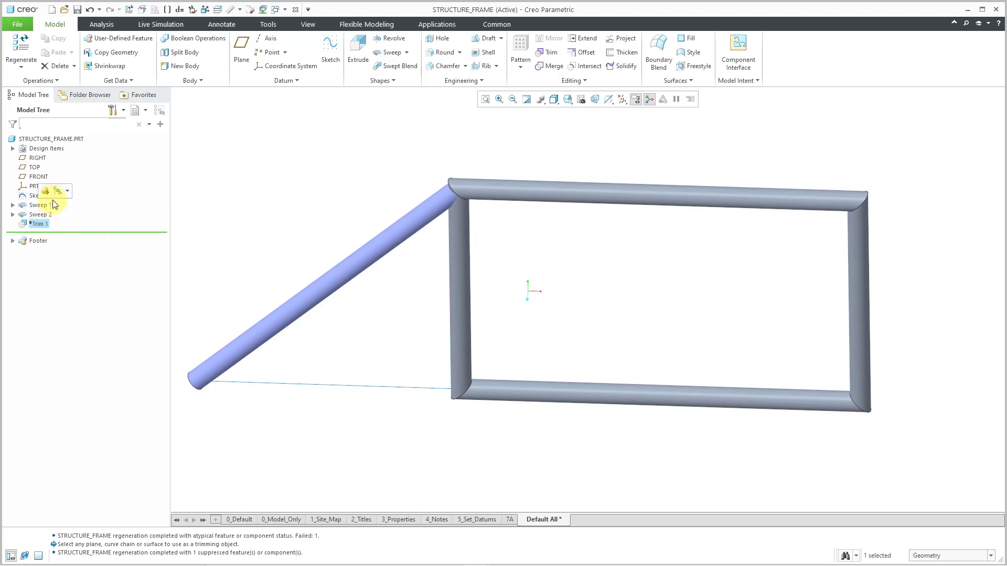
left_click(49, 193)
right_click(52, 229)
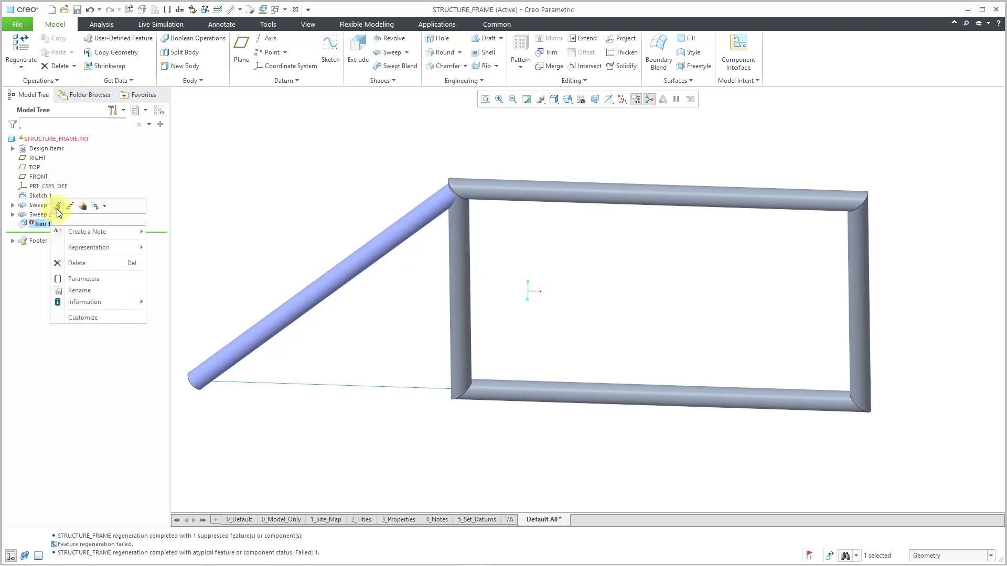
Step: Open Trim 1's definition, check its reference options, then cancel the Trim dashboard
left_click(56, 209)
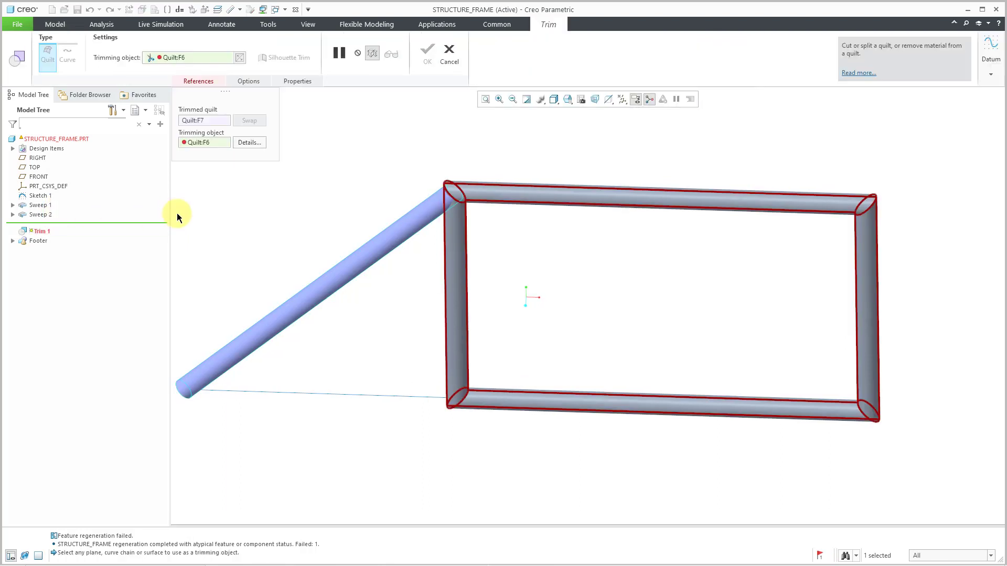
right_click(339, 149)
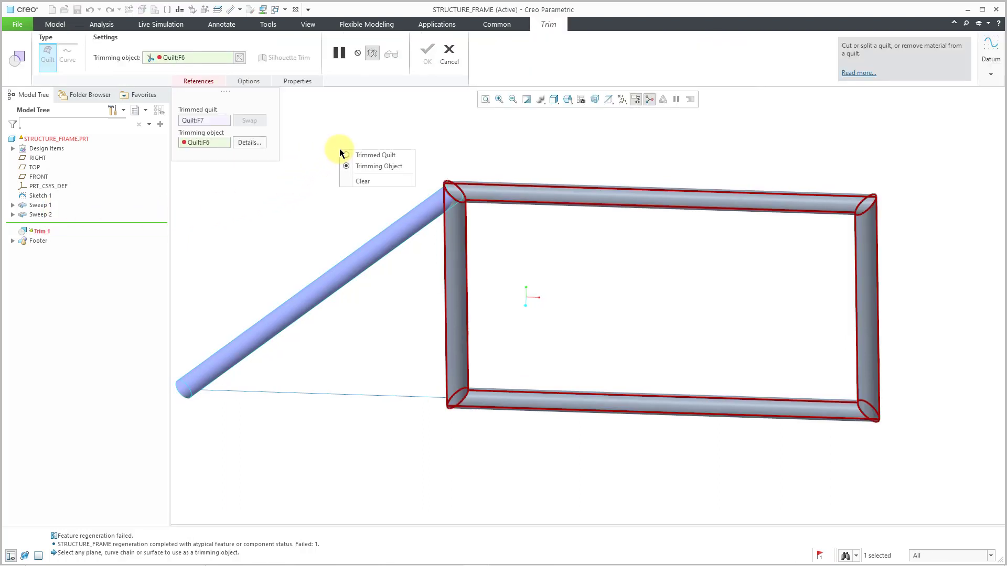
left_click(449, 51)
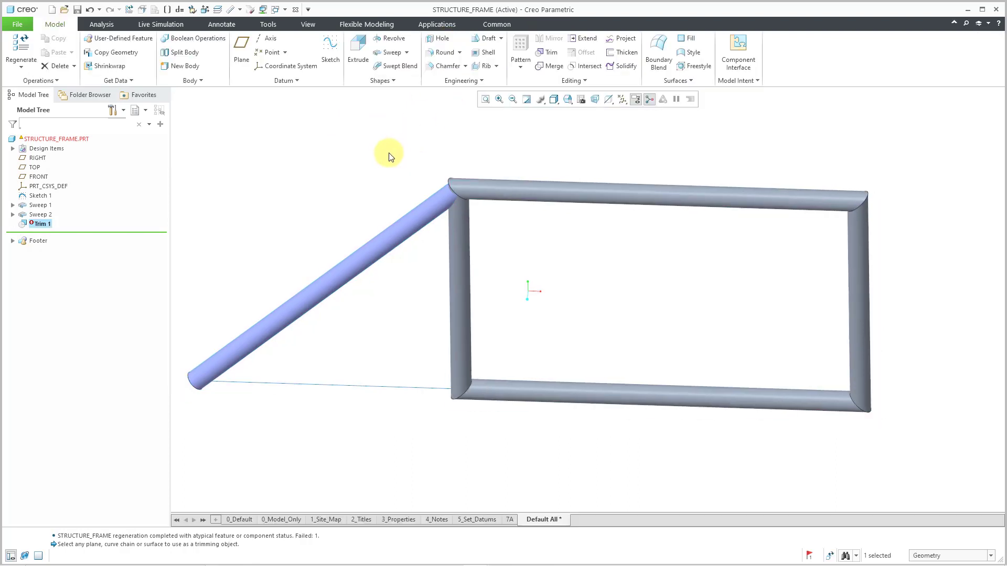
Step: Delete Trim 1 from the Model Tree and confirm the deletion
right_click(40, 224)
left_click(68, 257)
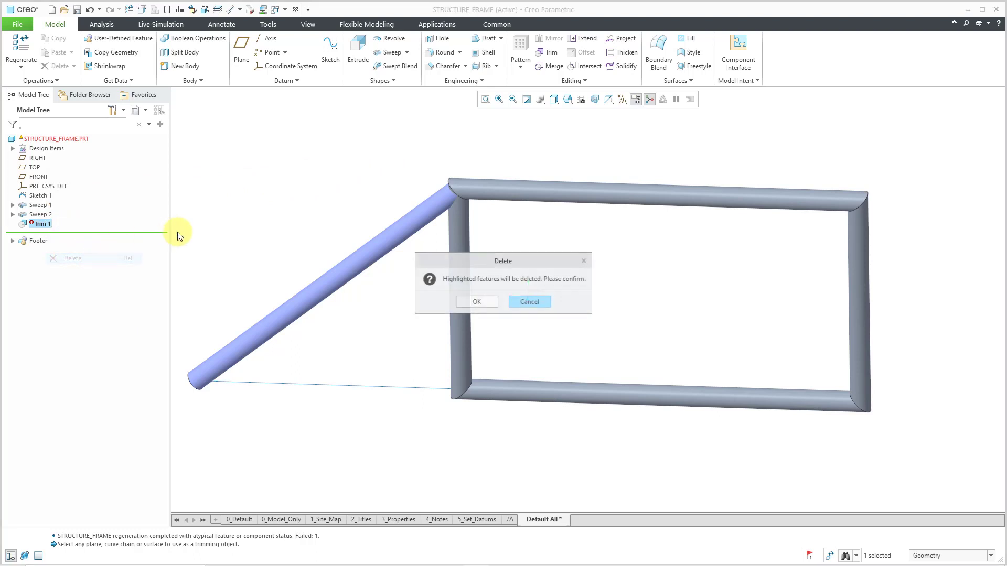
left_click(476, 302)
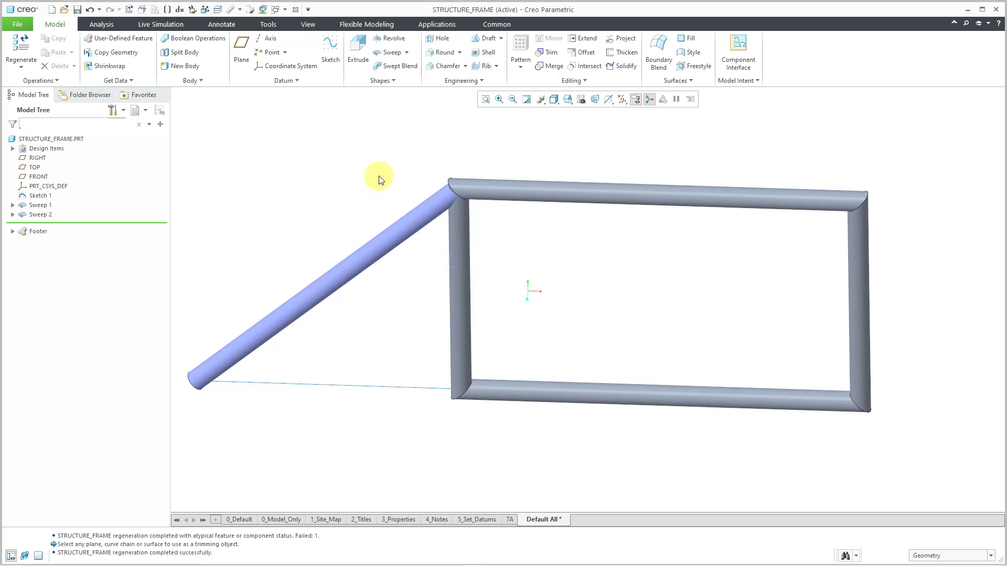